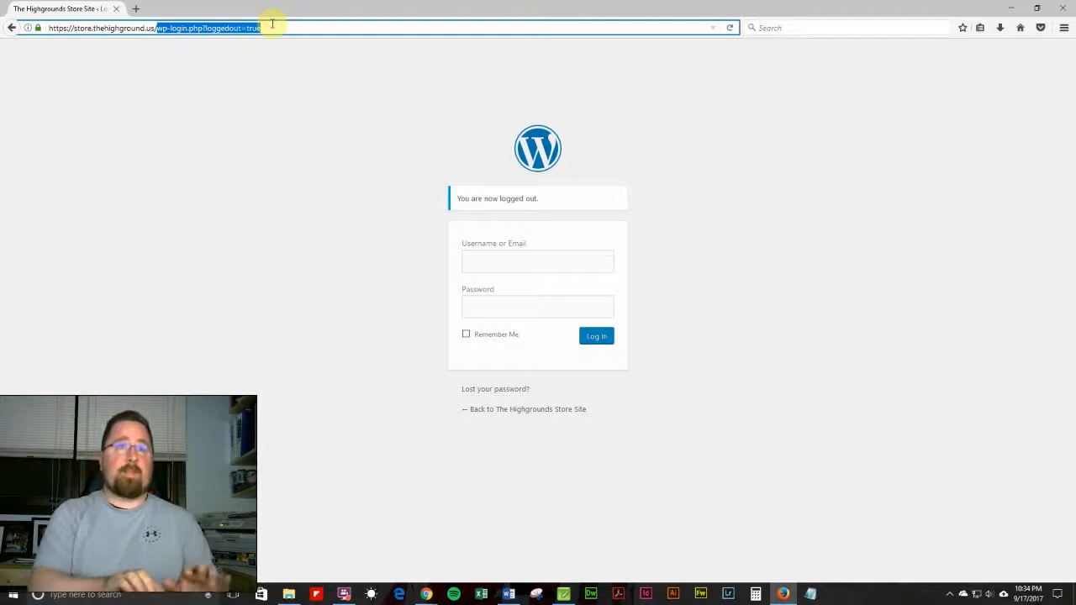
Open the site's wp-admin login and sign in with the account username and password.
type("wp-admin")
key("Return")
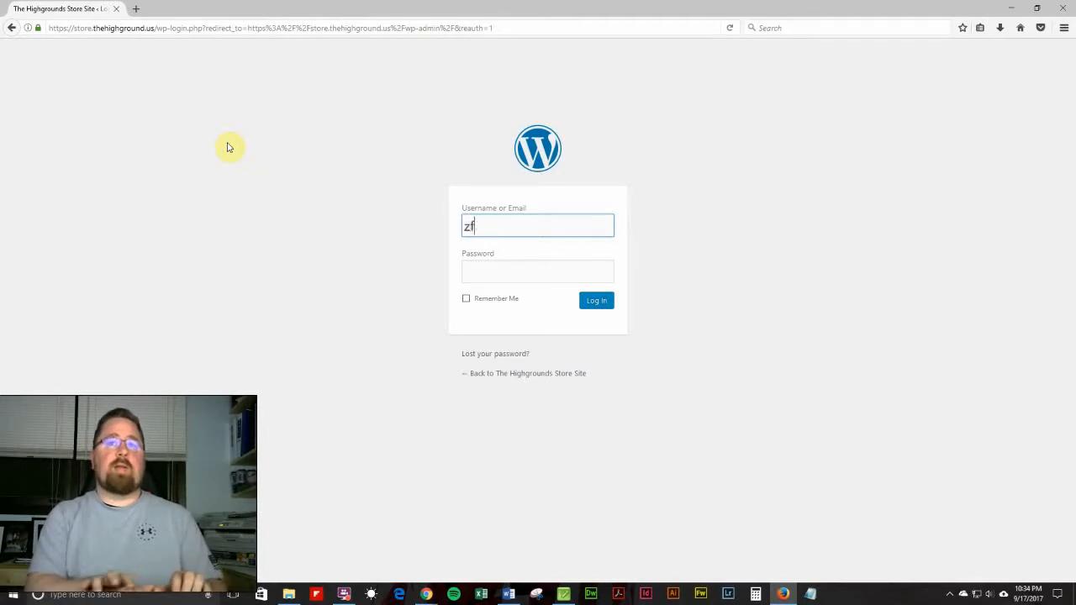
type("De")
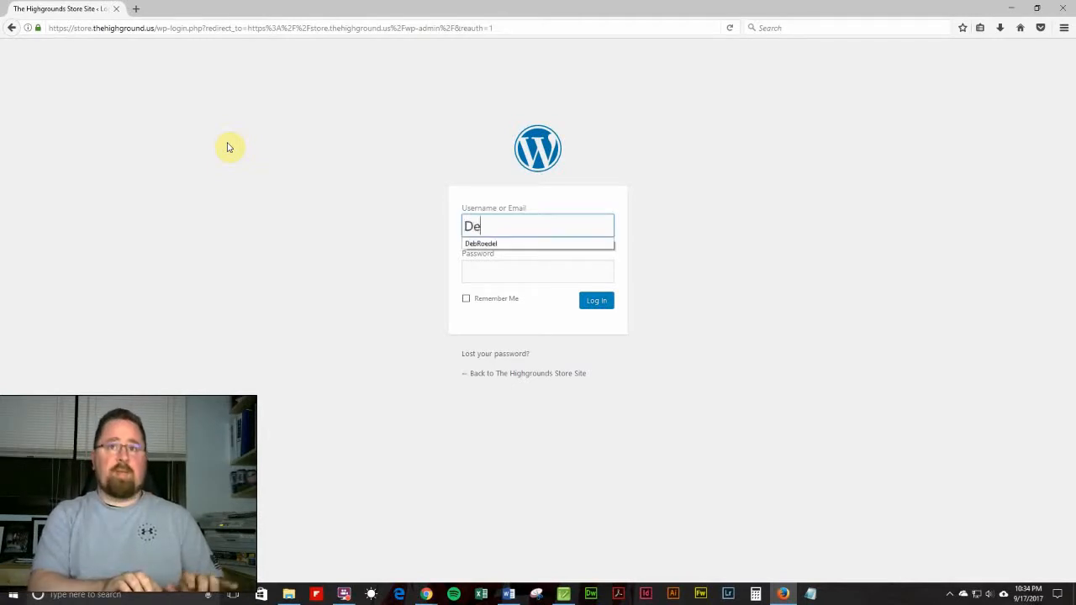
type("b")
key("Down")
key("Tab")
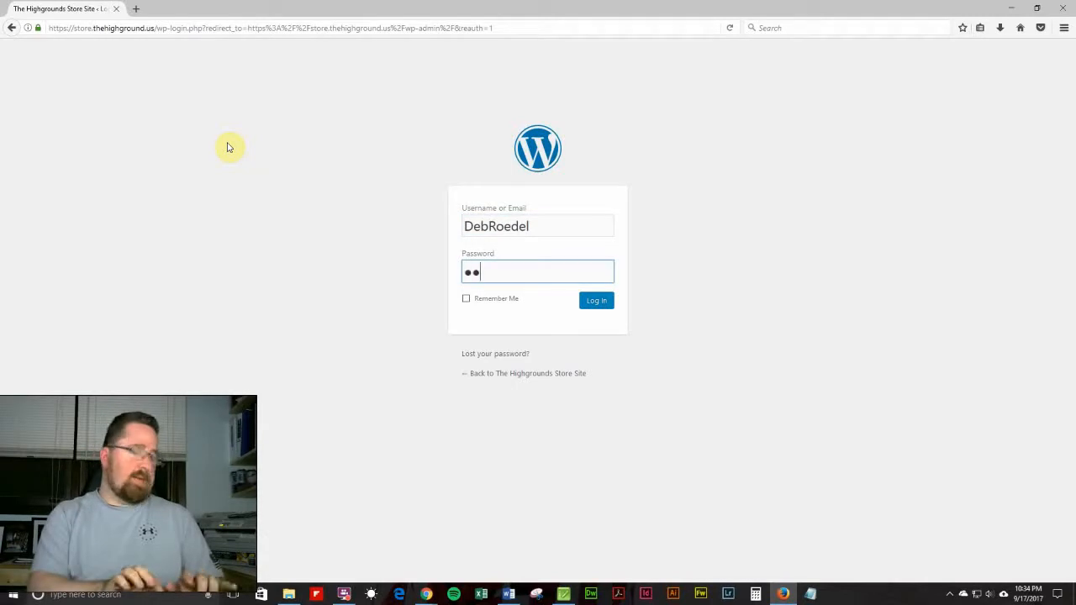
type("••••••")
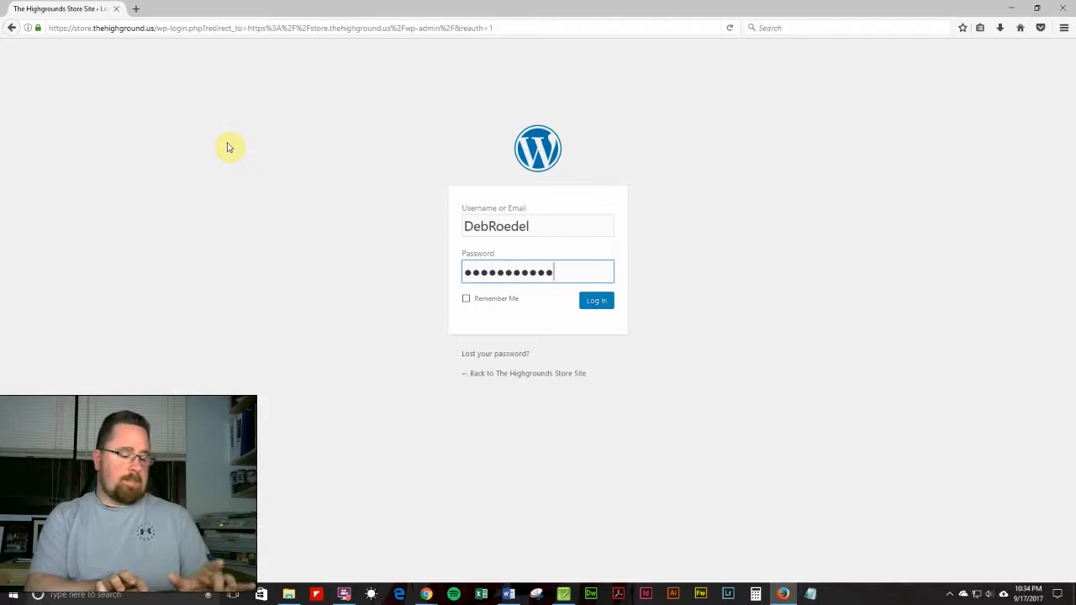
type("•")
key("Return")
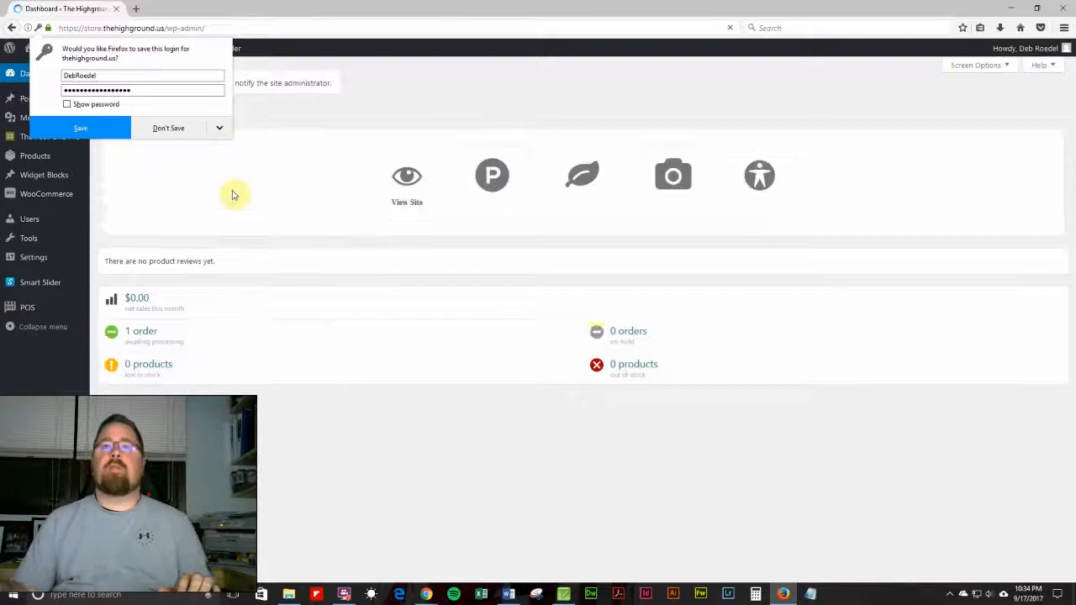
Dismiss the save-login prompt and open the logged-in user's profile from the Users list.
left_click(450, 456)
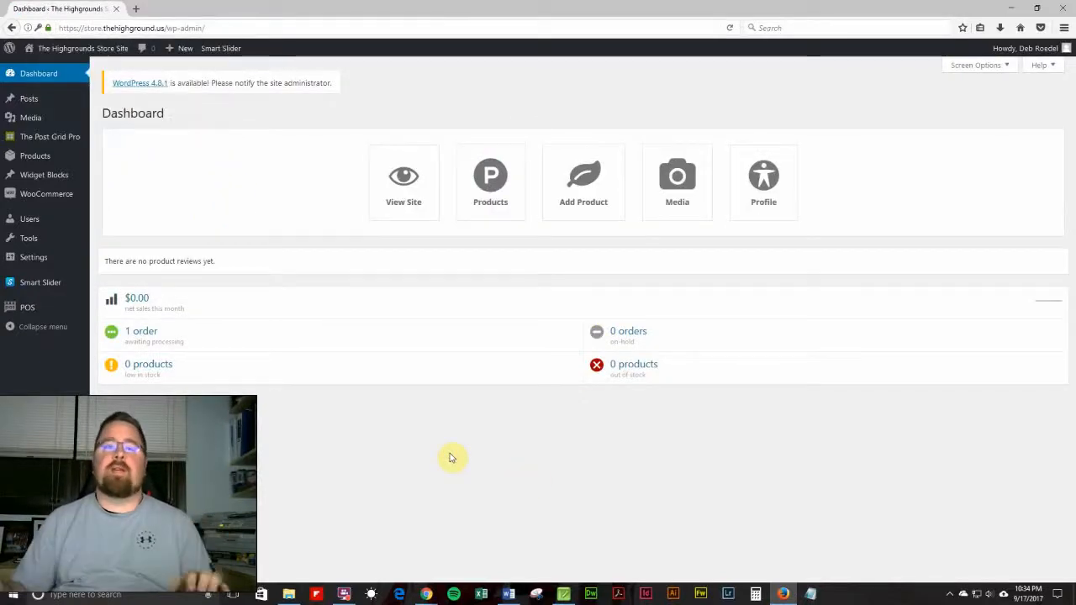
left_click(33, 225)
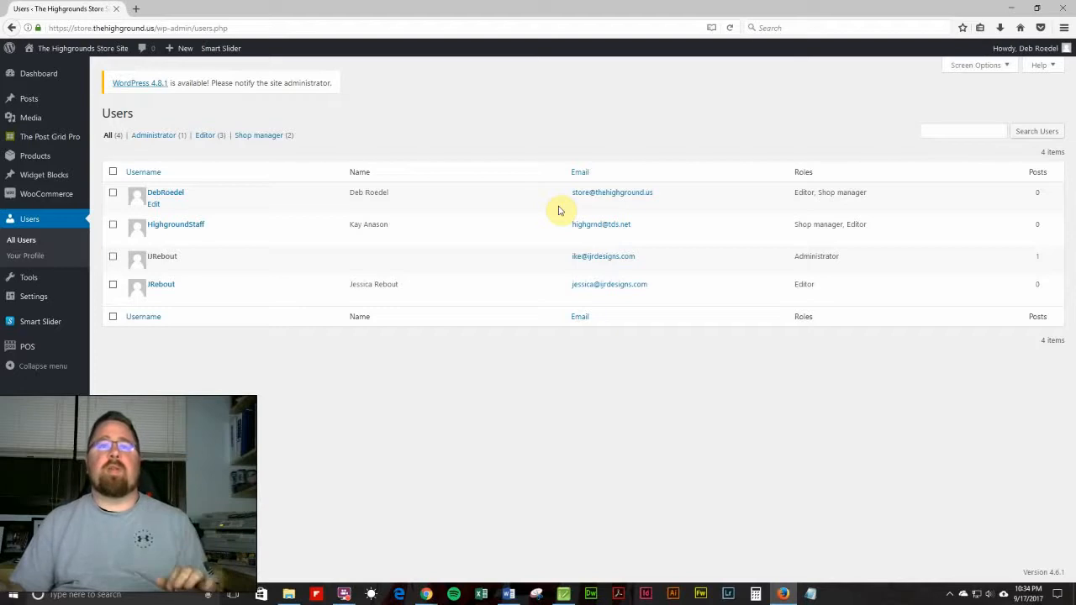
left_click(154, 205)
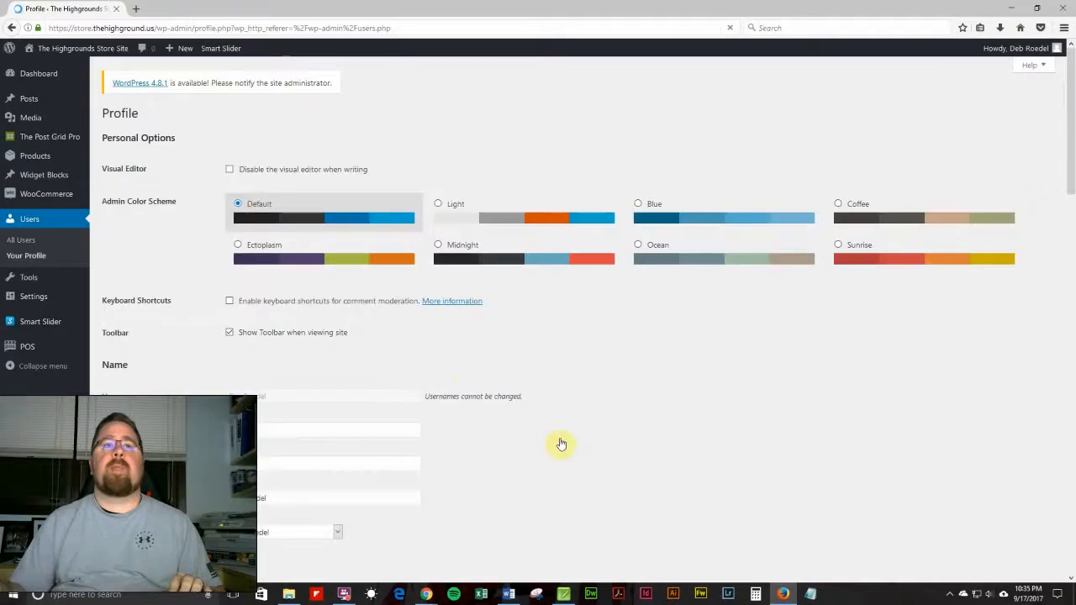
scroll(539, 402, "down", 10)
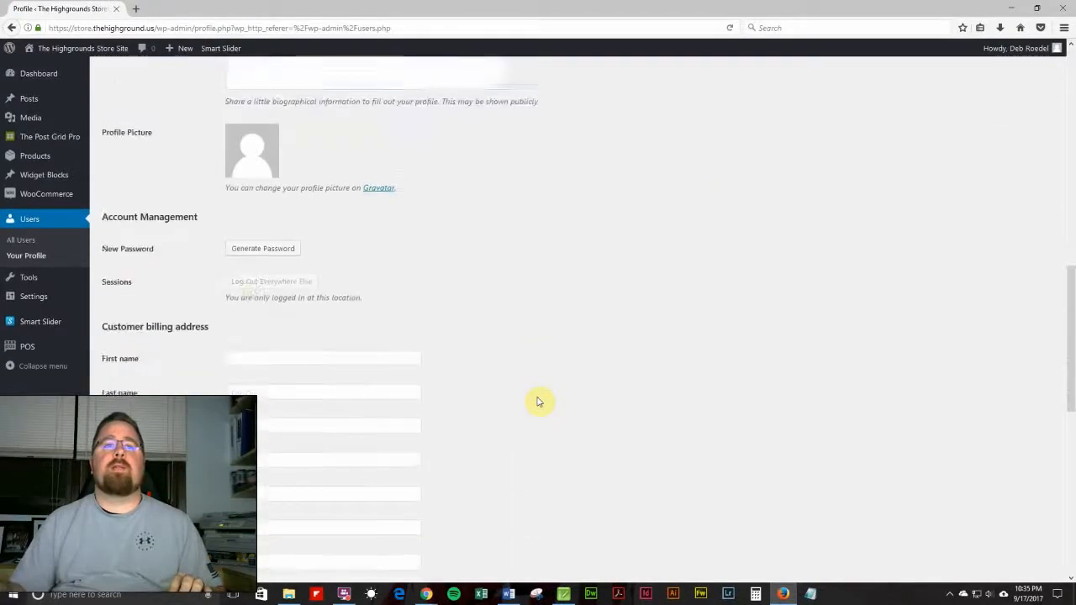
scroll(505, 379, "down", 2)
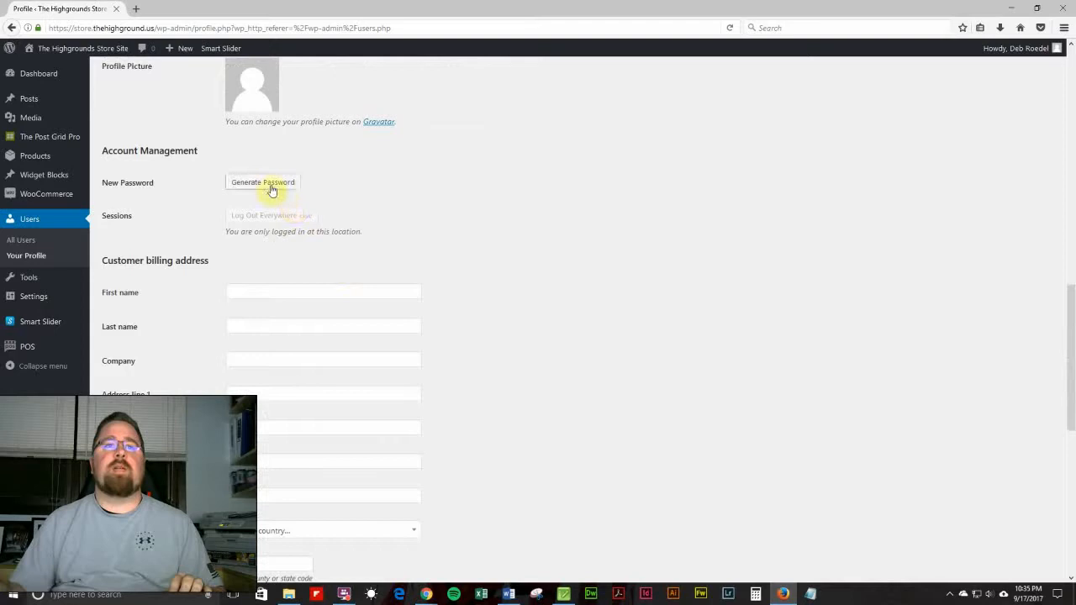
Generate a new password under Account Management, then cancel it.
left_click(271, 184)
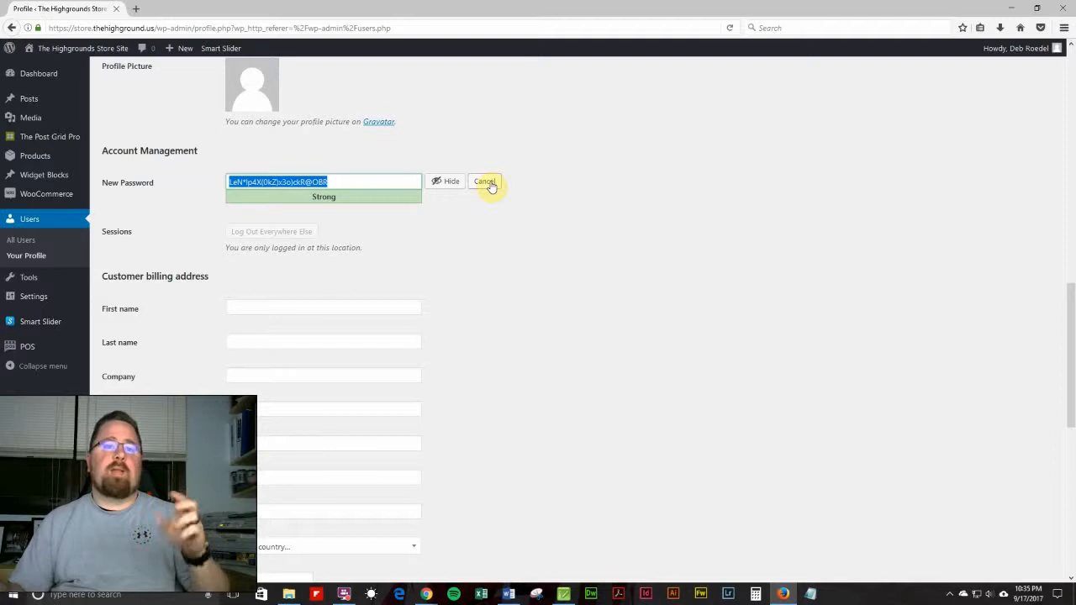
scroll(542, 315, "down", 3)
scroll(545, 320, "down", 6)
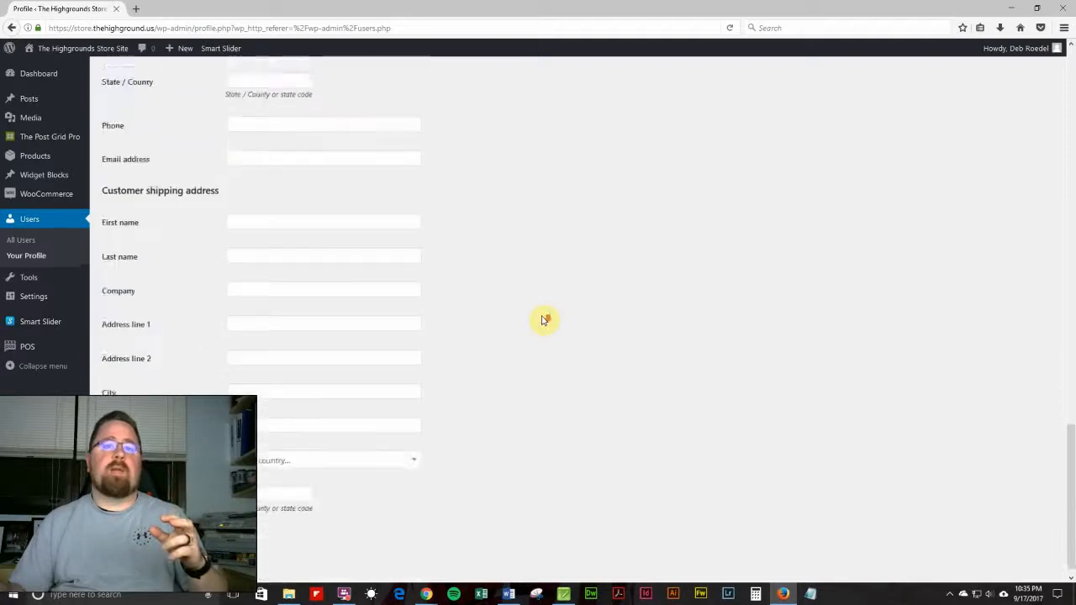
scroll(545, 320, "up", 9)
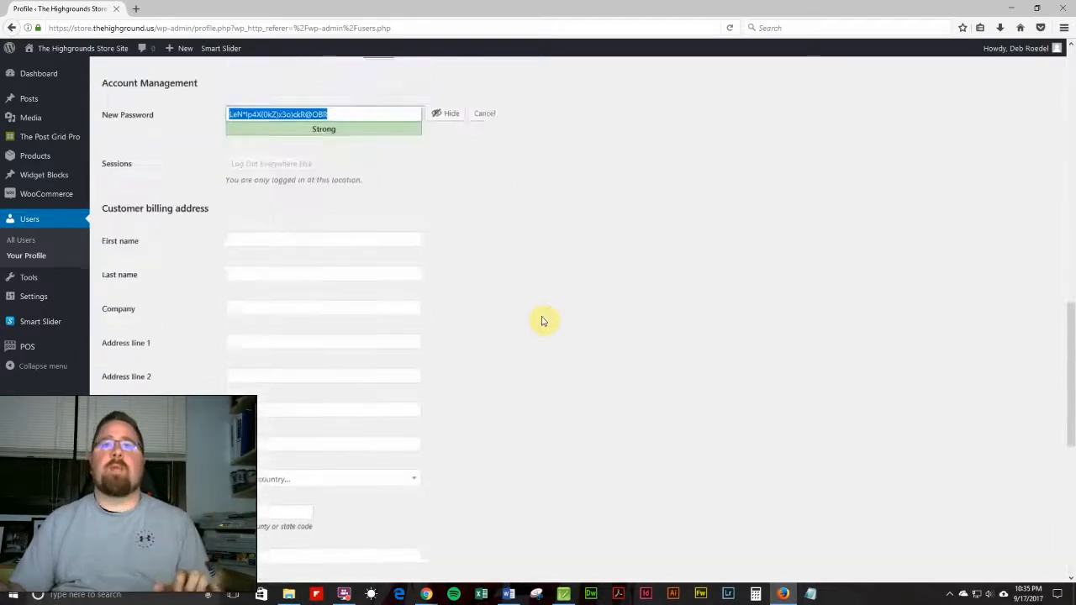
left_click(487, 244)
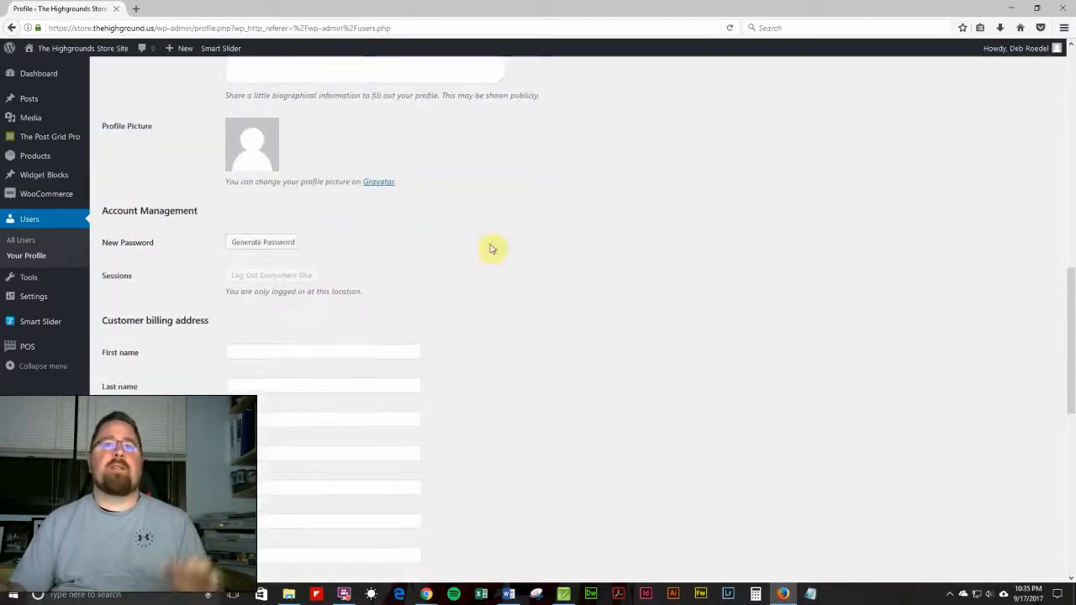
Go back to the dashboard, open the products list and search it for POW.
left_click(28, 74)
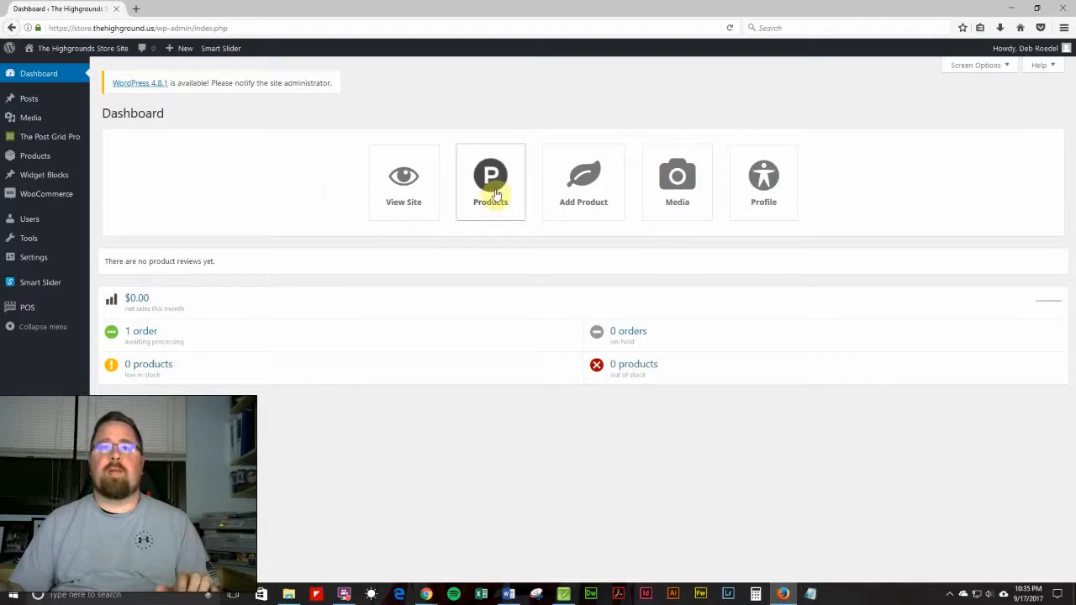
left_click(496, 193)
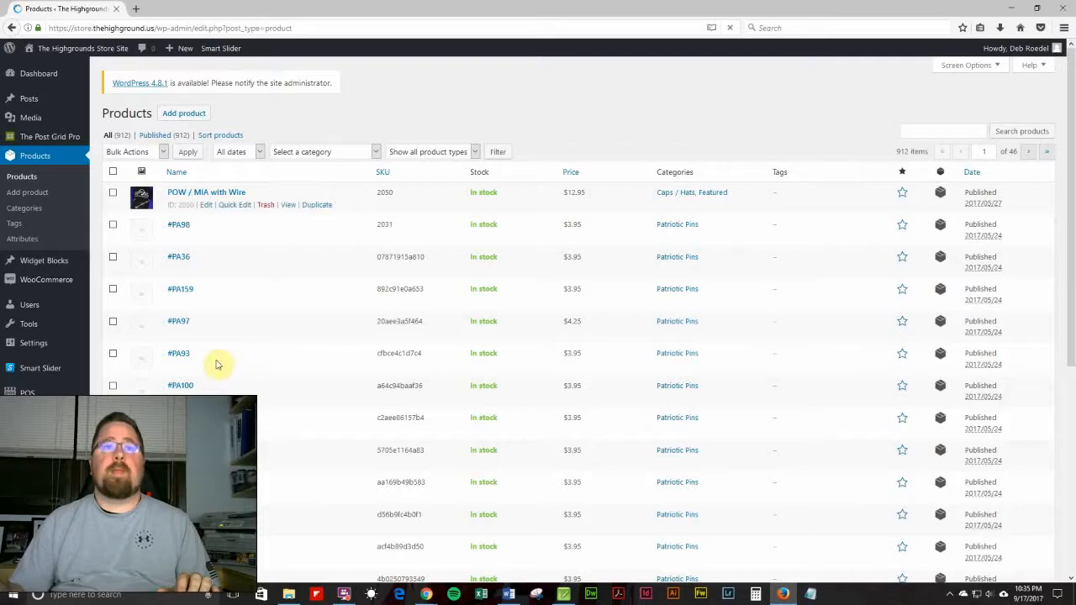
mouse_move(229, 343)
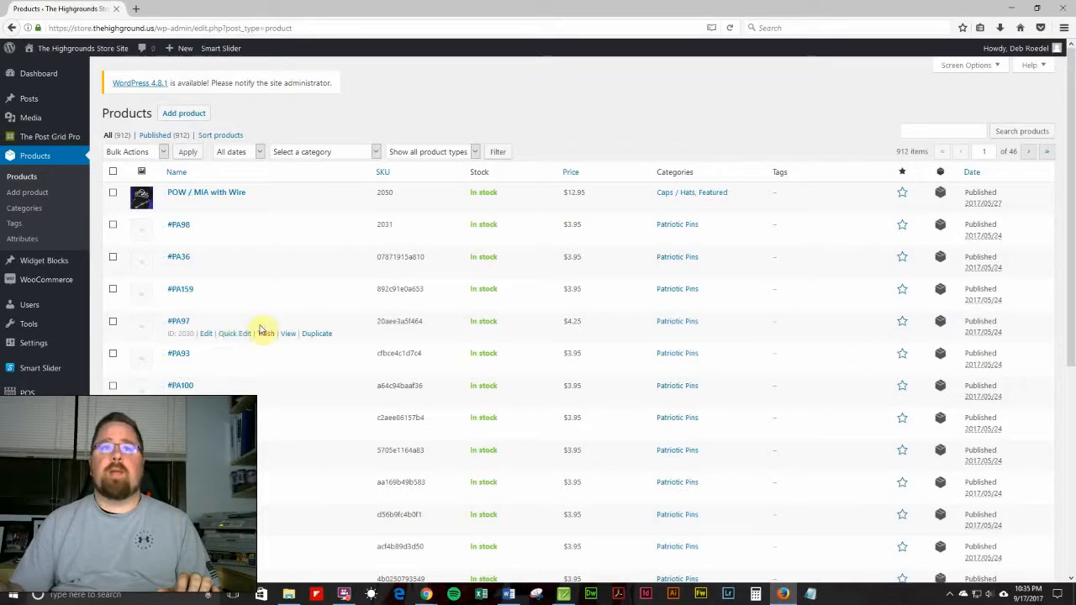
left_click(933, 132)
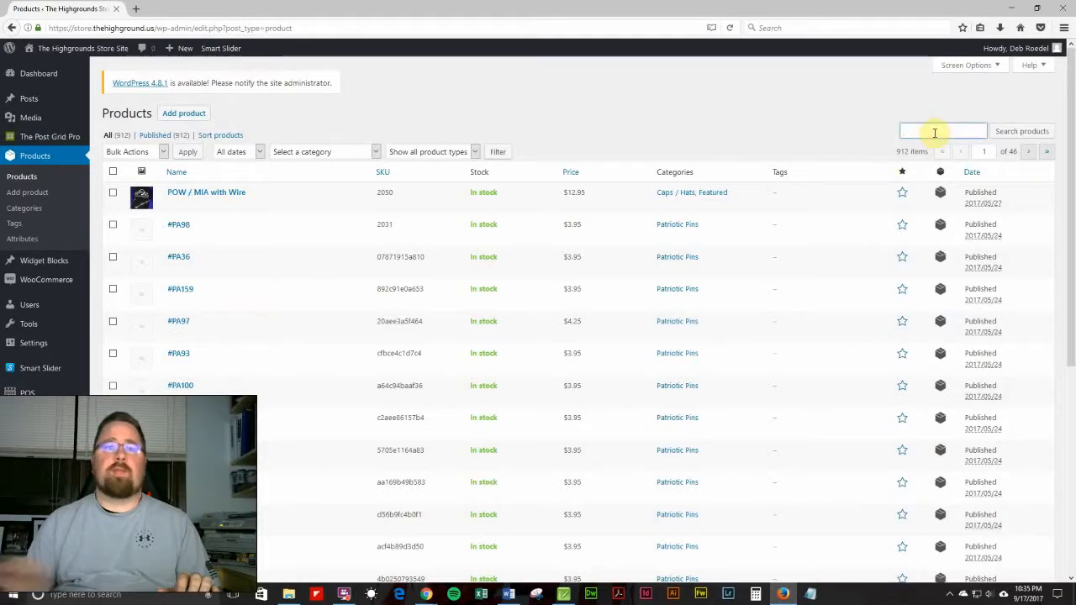
type("POW")
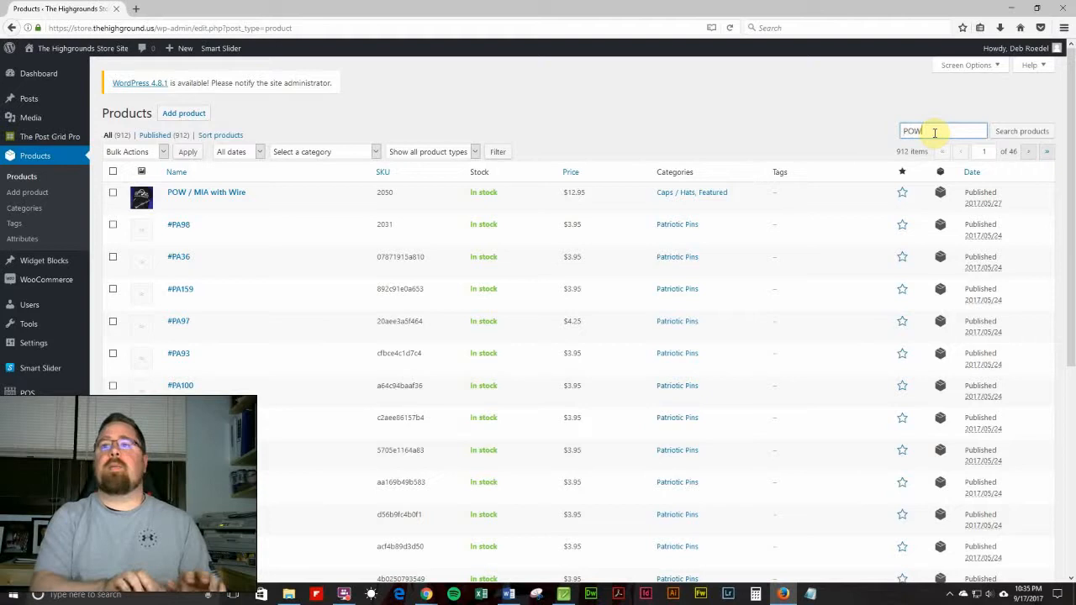
key("Return")
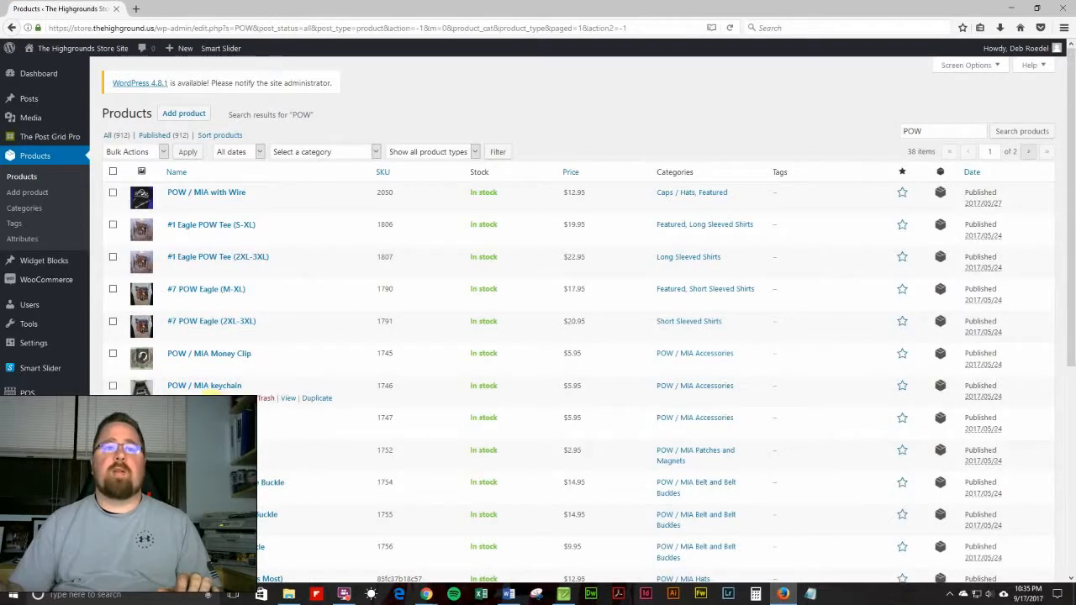
Open the POW / MIA keychain product for editing and switch to its Product Data section.
left_click(204, 391)
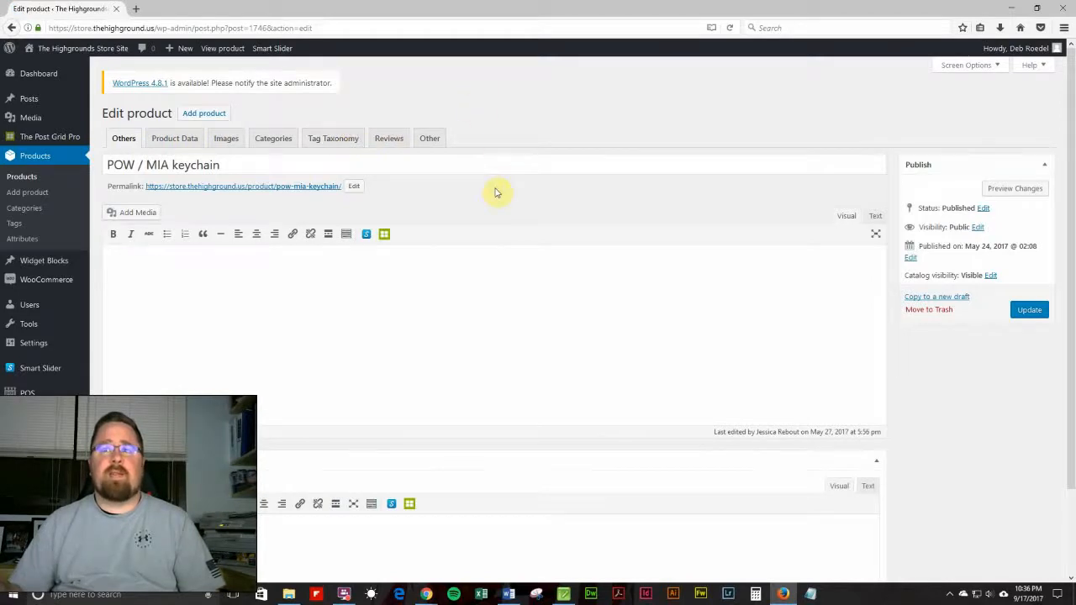
scroll(511, 300, "down", 2)
scroll(512, 301, "up", 1)
scroll(512, 302, "up", 1)
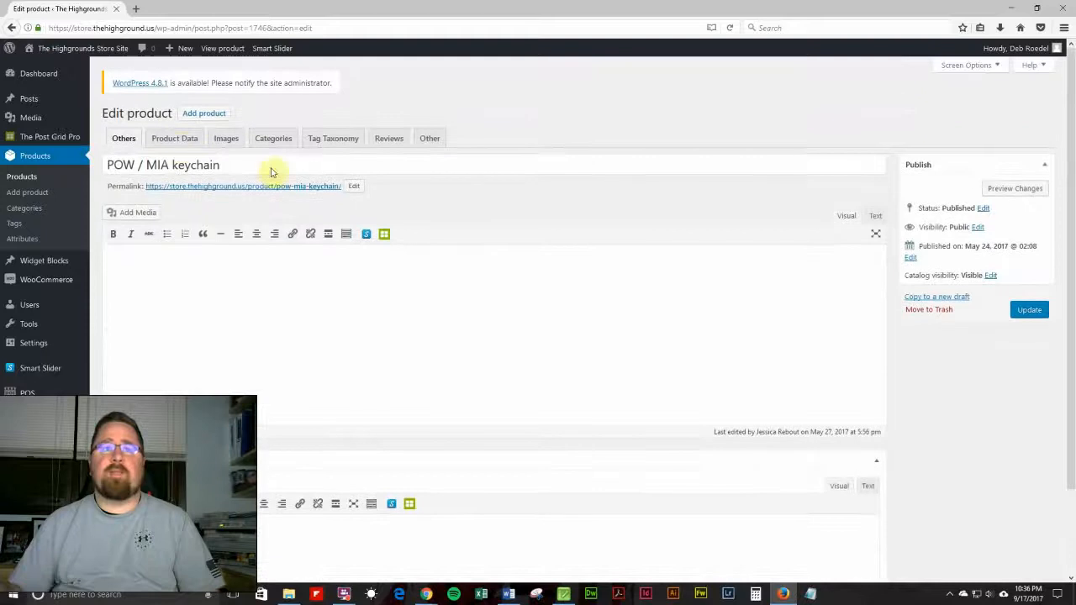
left_click(181, 145)
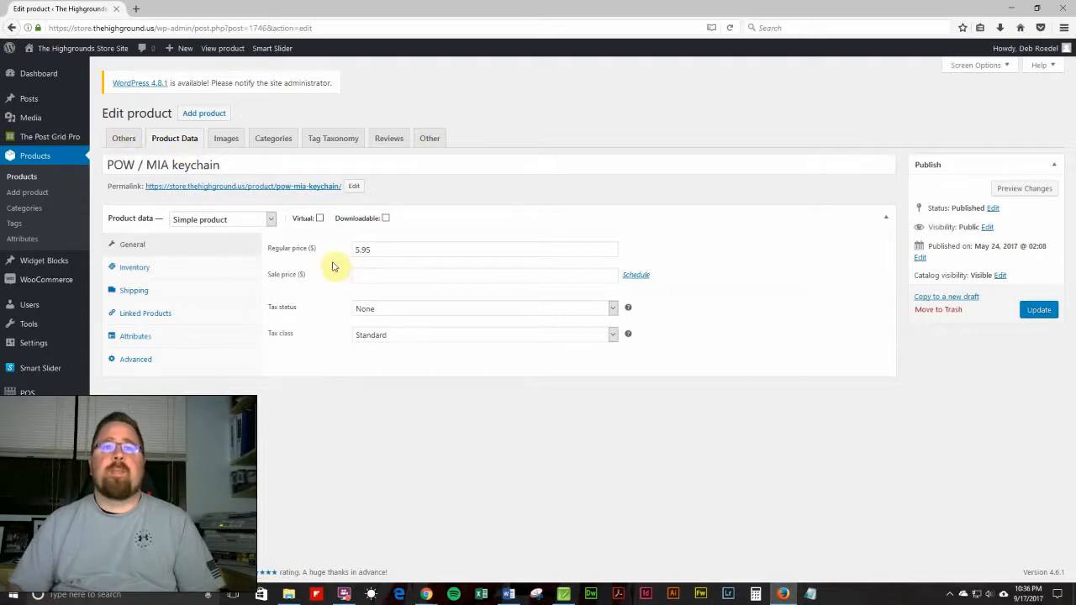
Examine the regular price, sale price and sale schedule date fields without changing them.
left_click(392, 250)
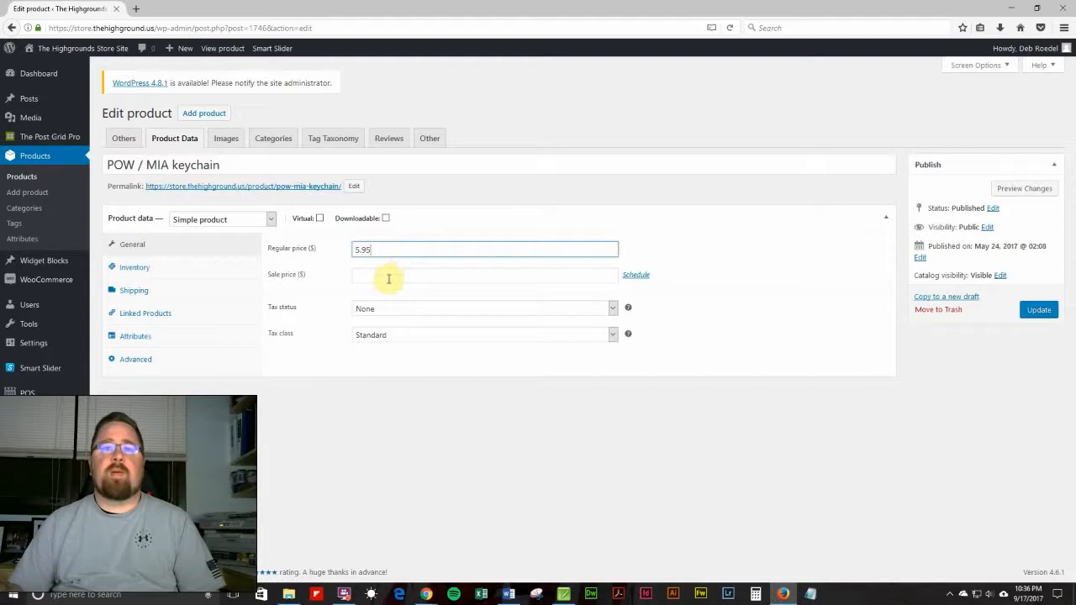
left_click(386, 275)
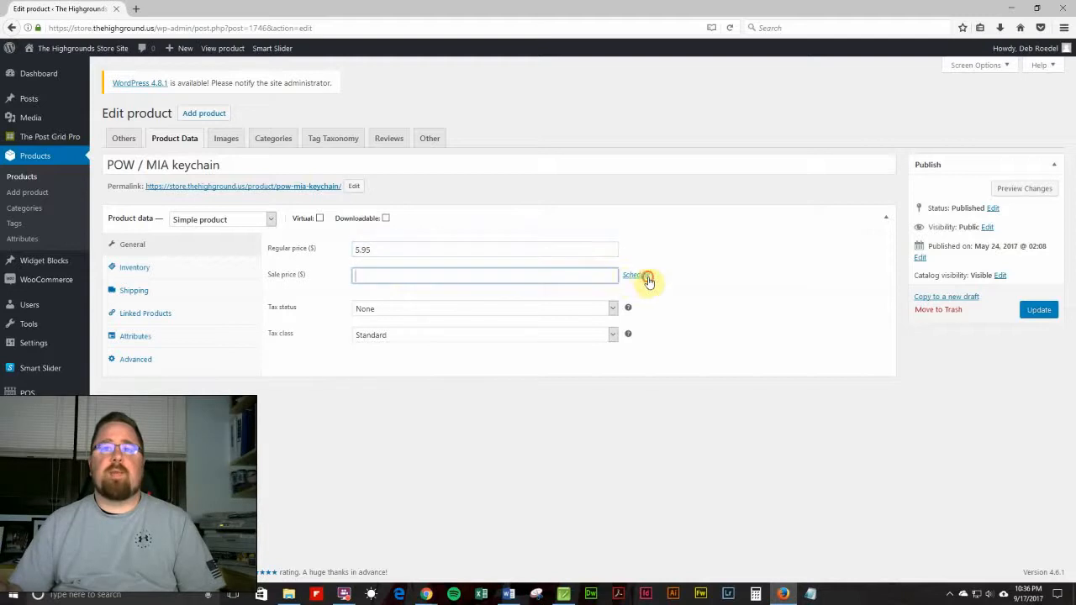
left_click(644, 276)
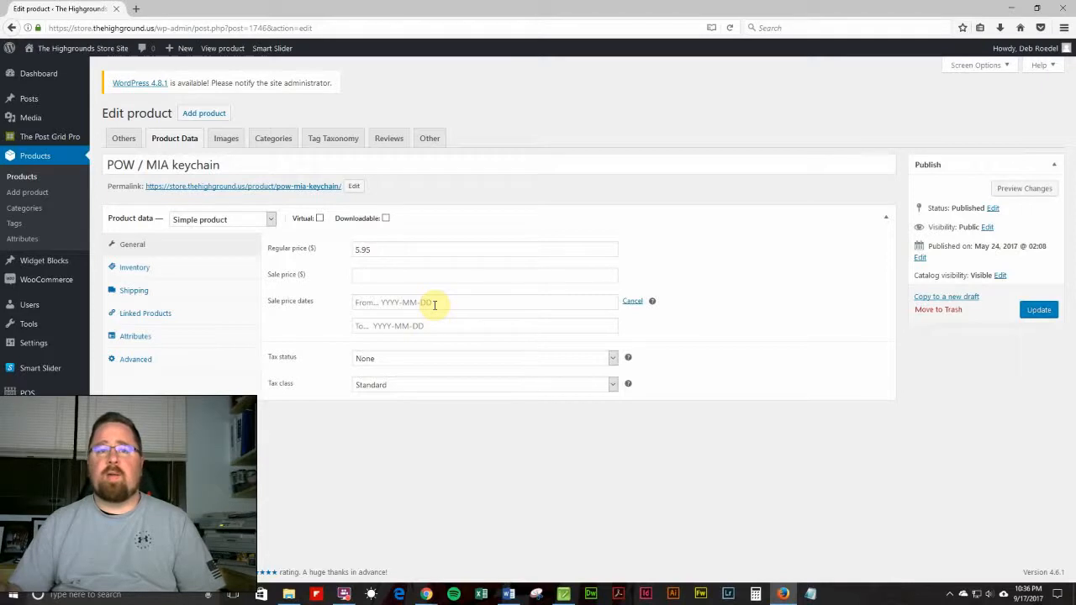
left_click(631, 301)
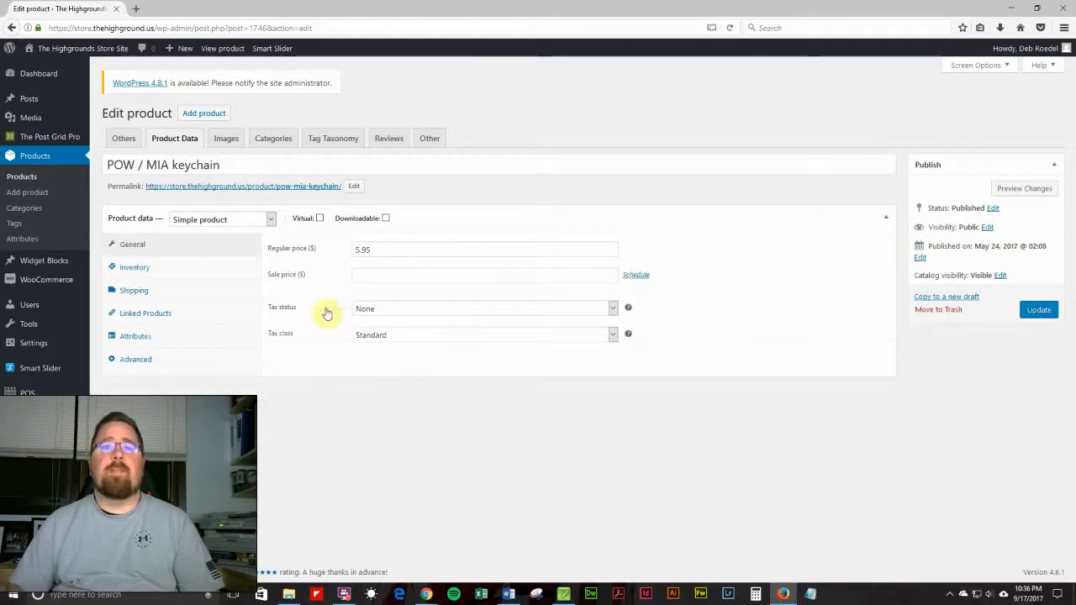
Set the product's tax status to Taxable.
left_click(392, 313)
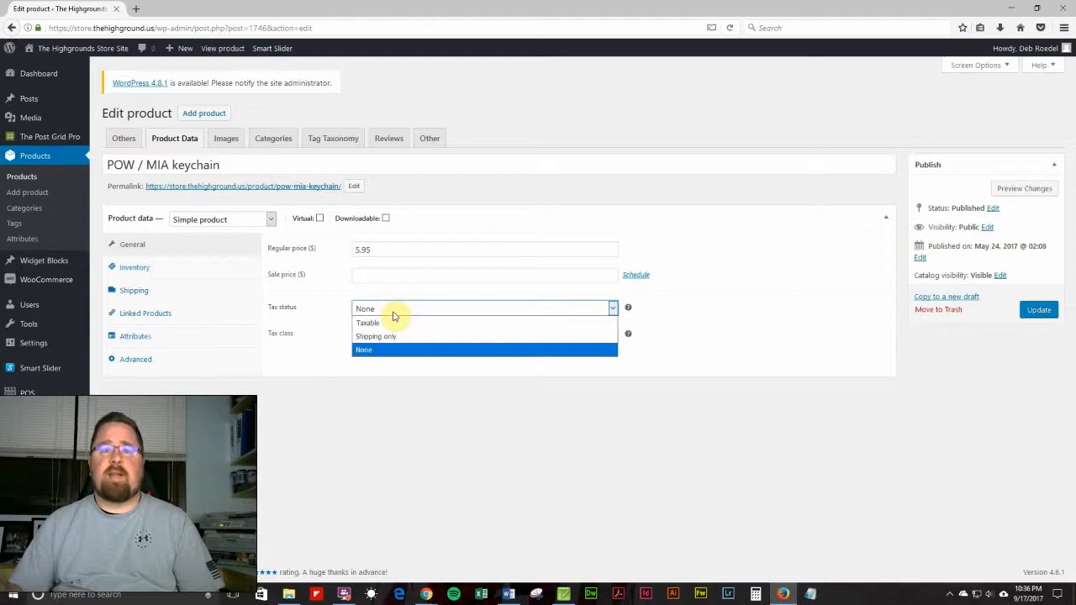
left_click(690, 318)
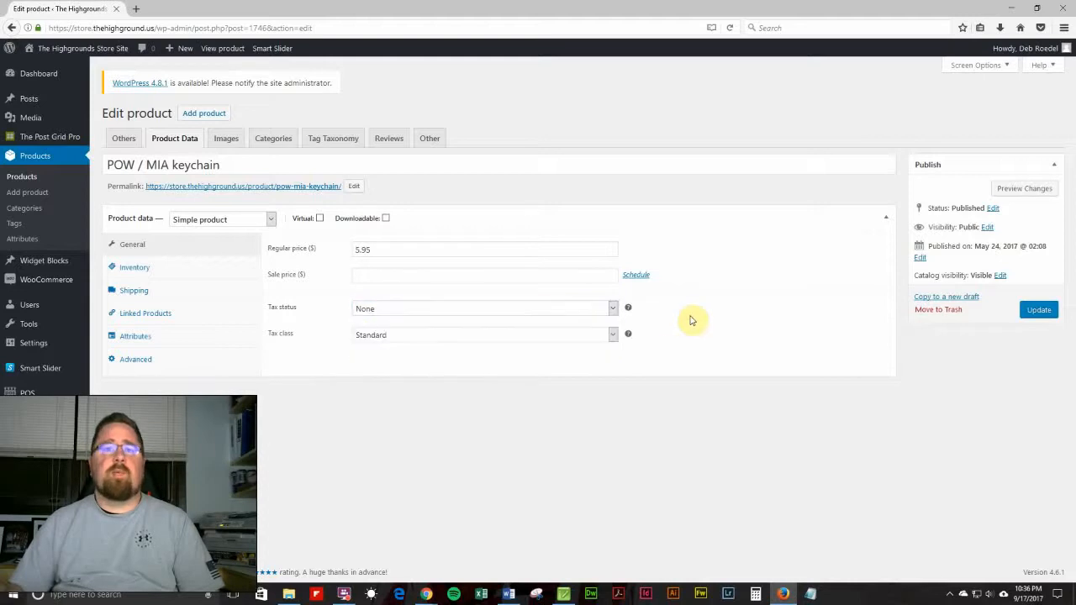
left_click(543, 311)
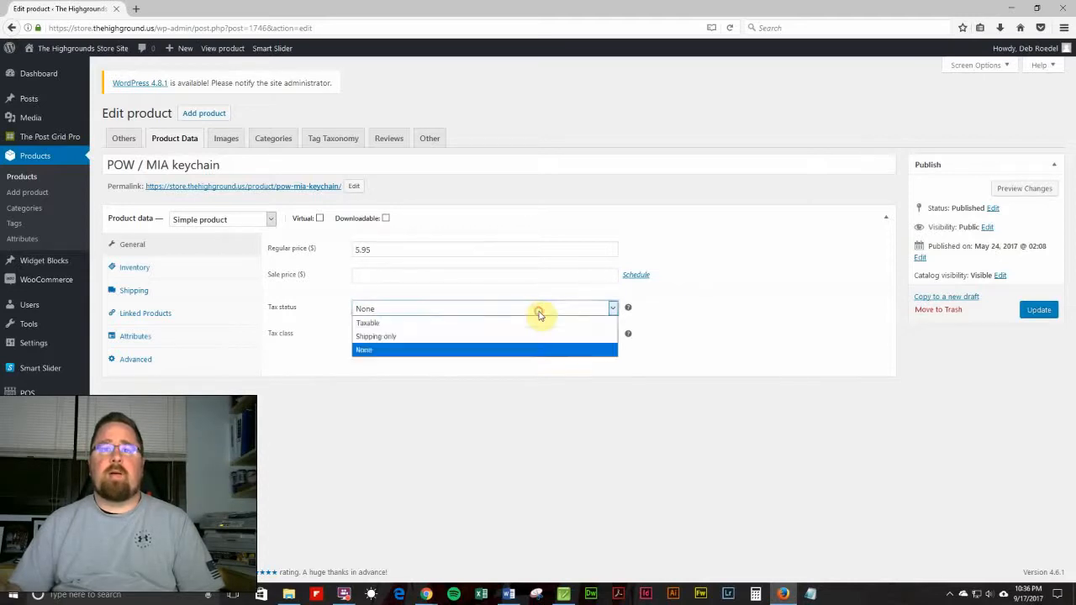
left_click(527, 323)
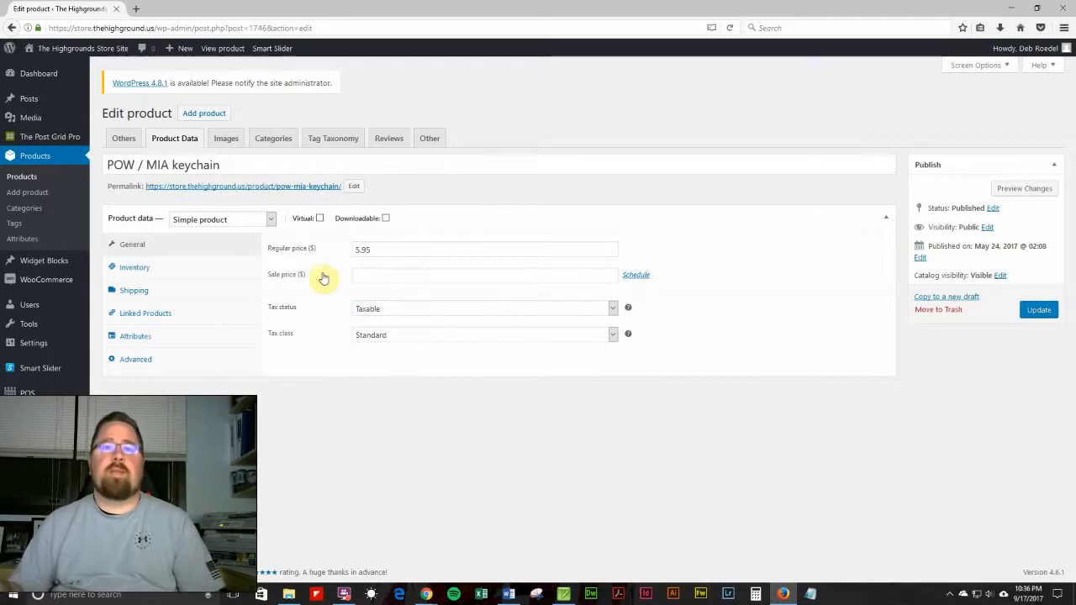
Review the Inventory and Shipping sections of the product data, including the shipping class options.
left_click(141, 274)
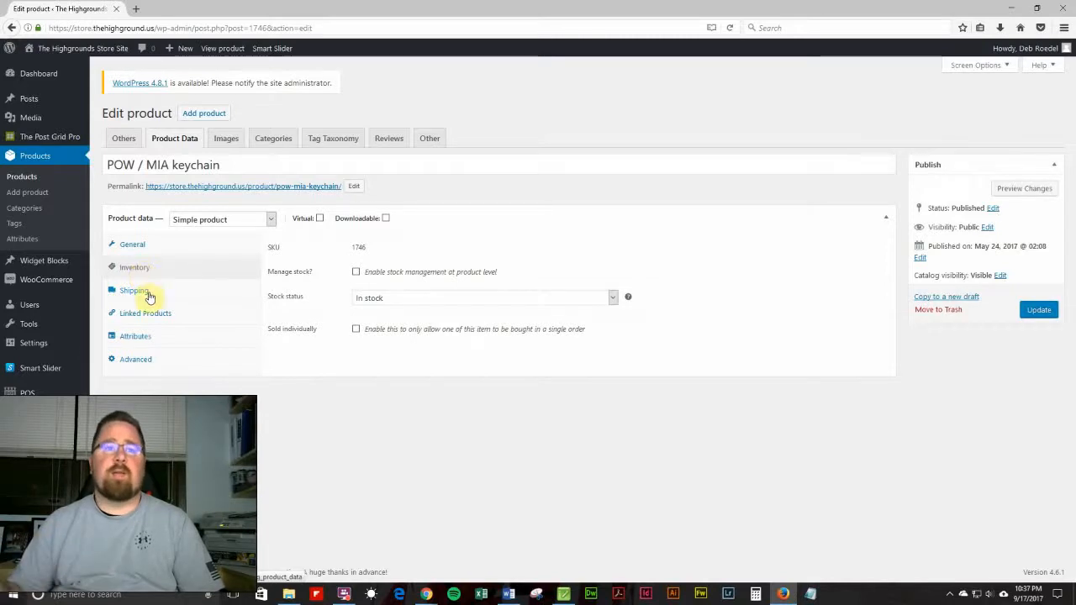
left_click(146, 294)
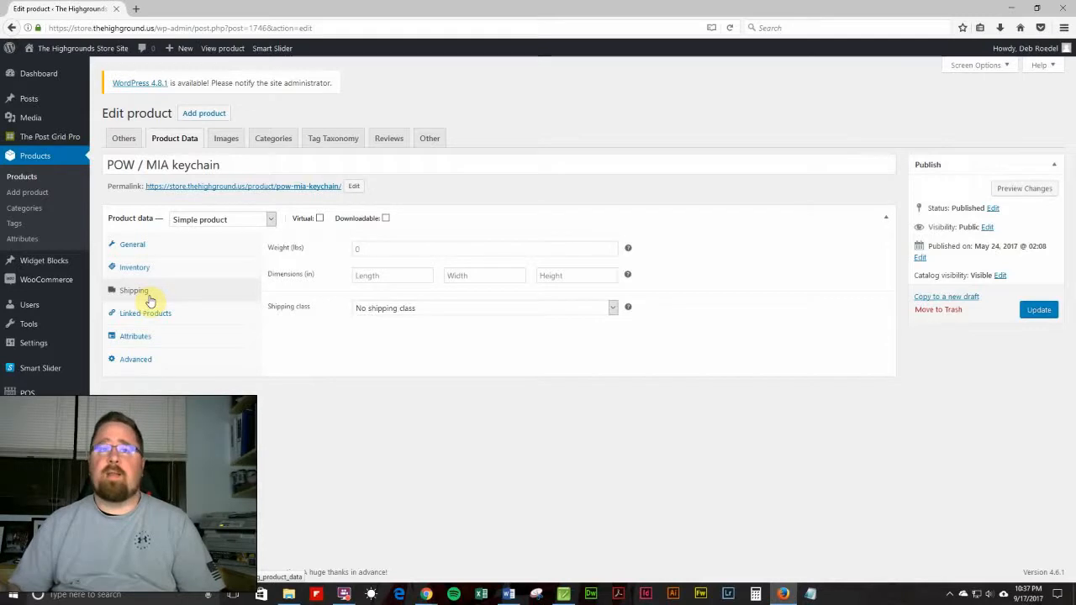
left_click(373, 308)
left_click(374, 310)
left_click(339, 333)
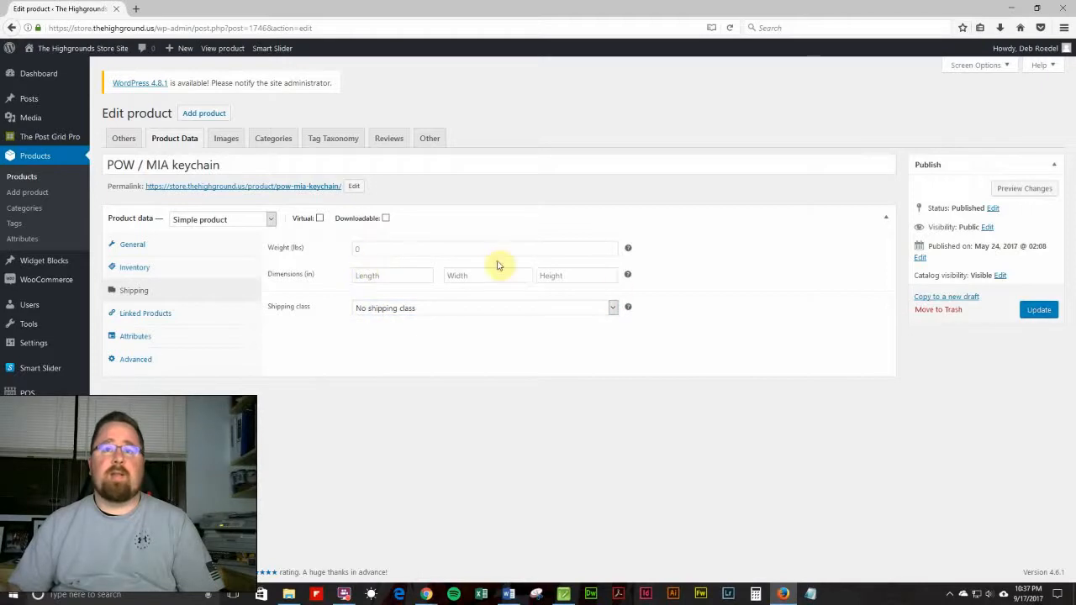
left_click(347, 361)
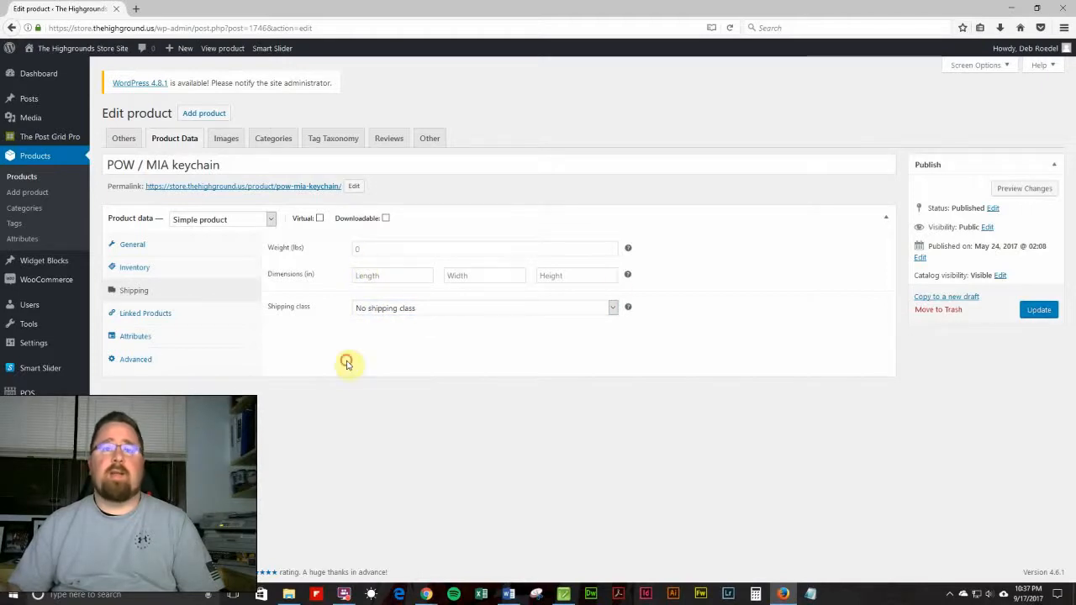
Open the Linked Products section and search the up-sells field for POW products without adding any.
left_click(164, 323)
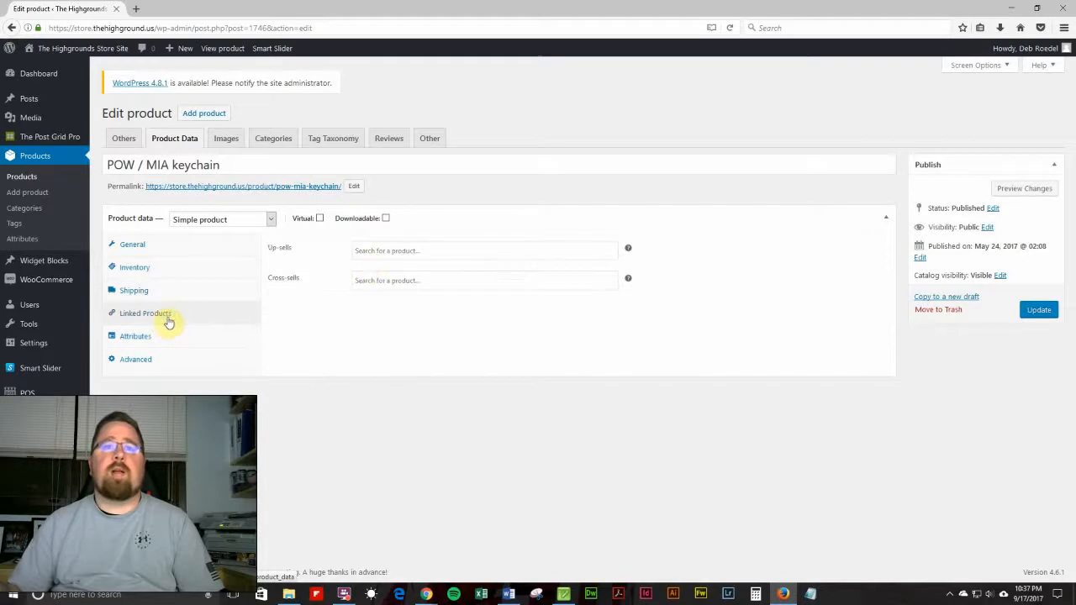
left_click(397, 251)
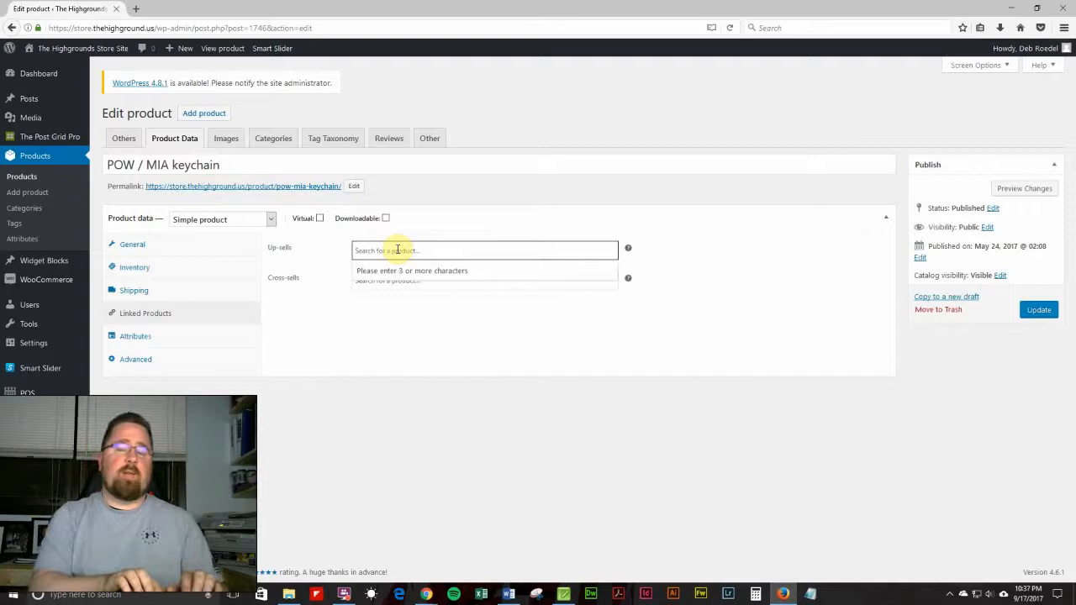
type("POW")
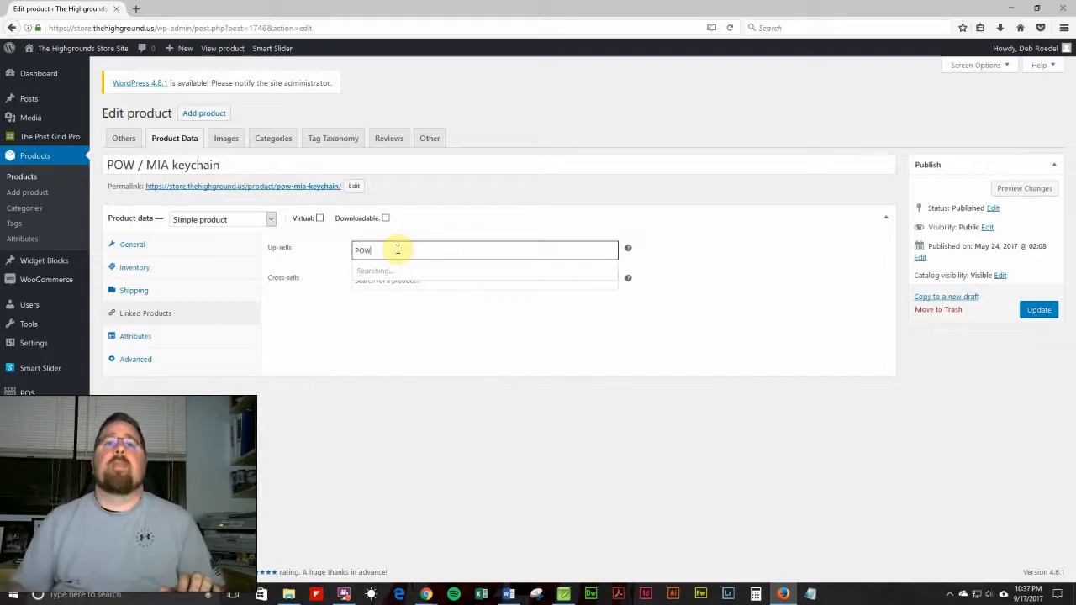
scroll(399, 329, "down", 5)
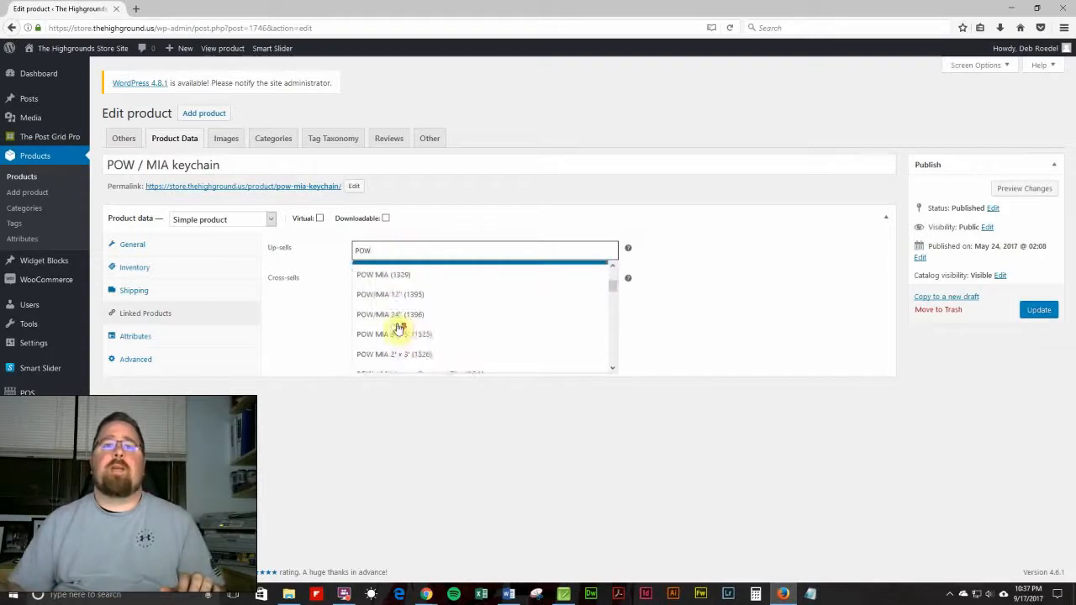
scroll(398, 329, "up", 1)
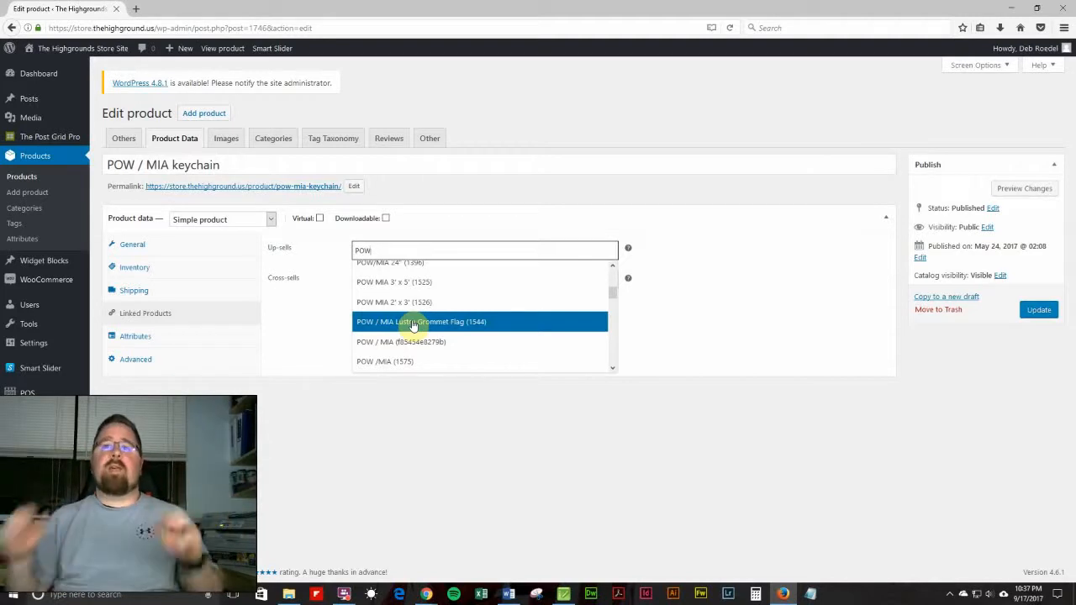
left_click(764, 293)
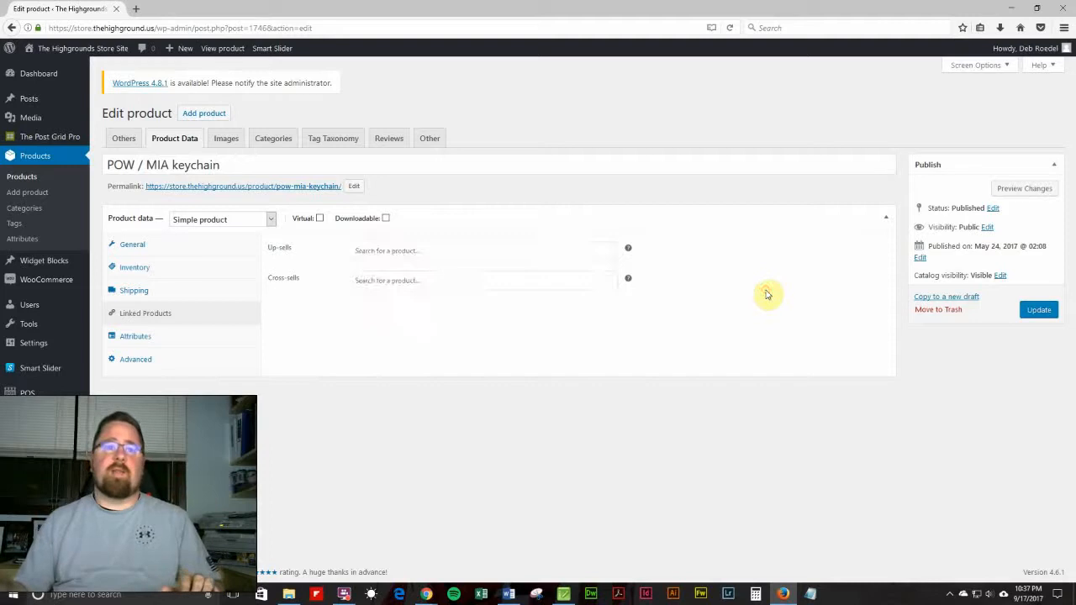
Switch to the Images tab and move the Product image and Product gallery boxes into the main editing column.
left_click(146, 249)
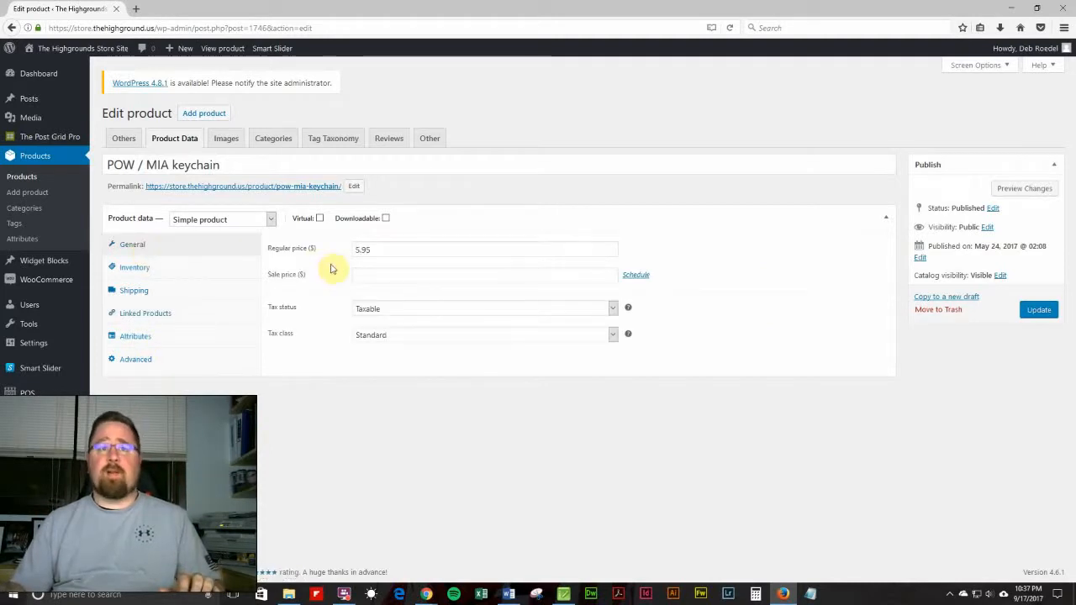
left_click(231, 142)
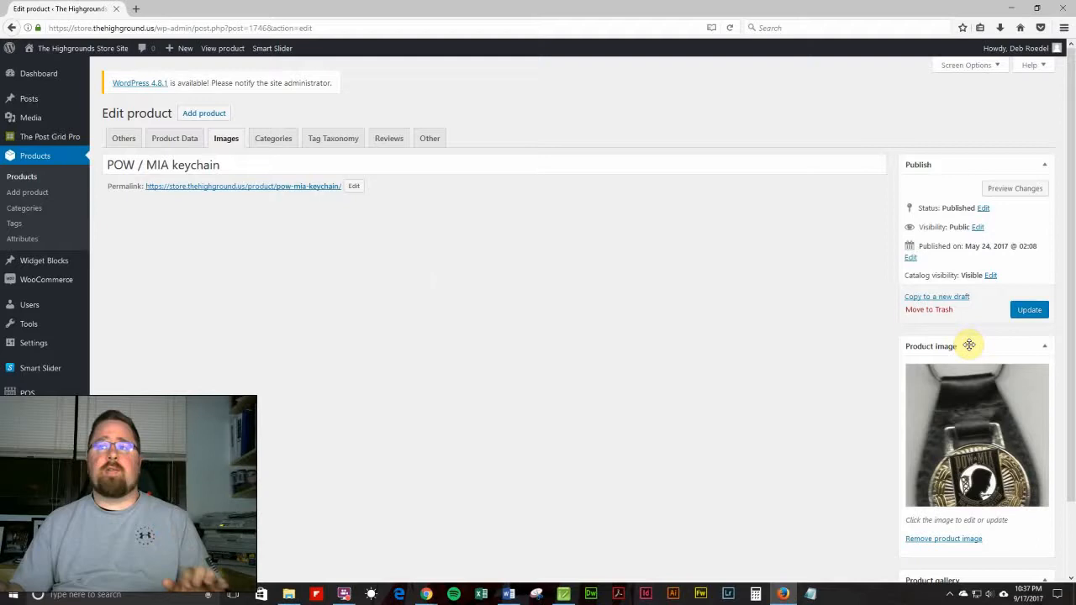
left_click_drag(969, 345, 275, 206)
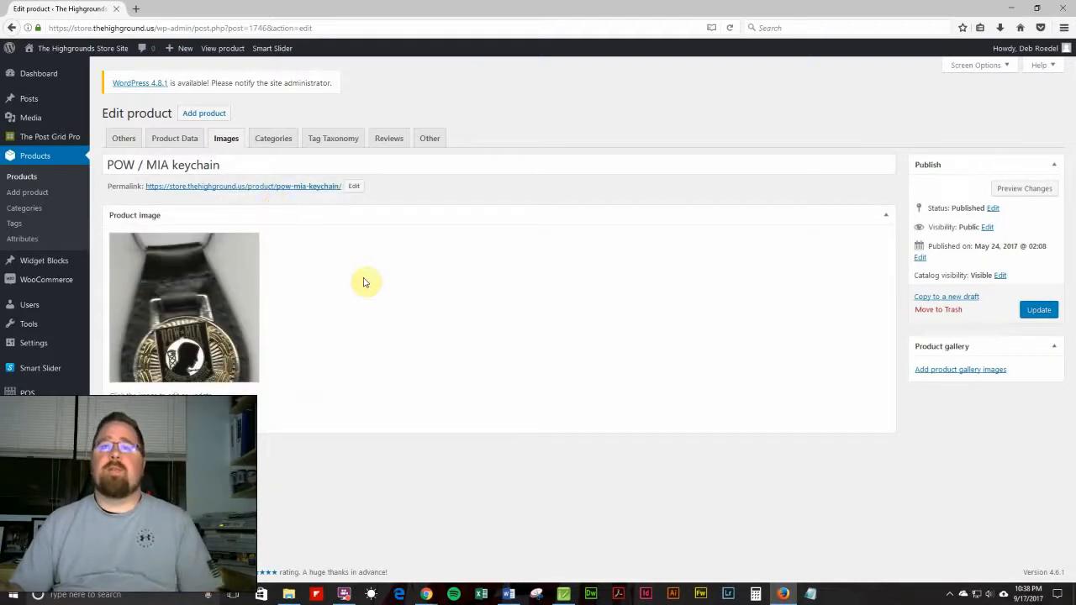
left_click_drag(942, 347, 211, 432)
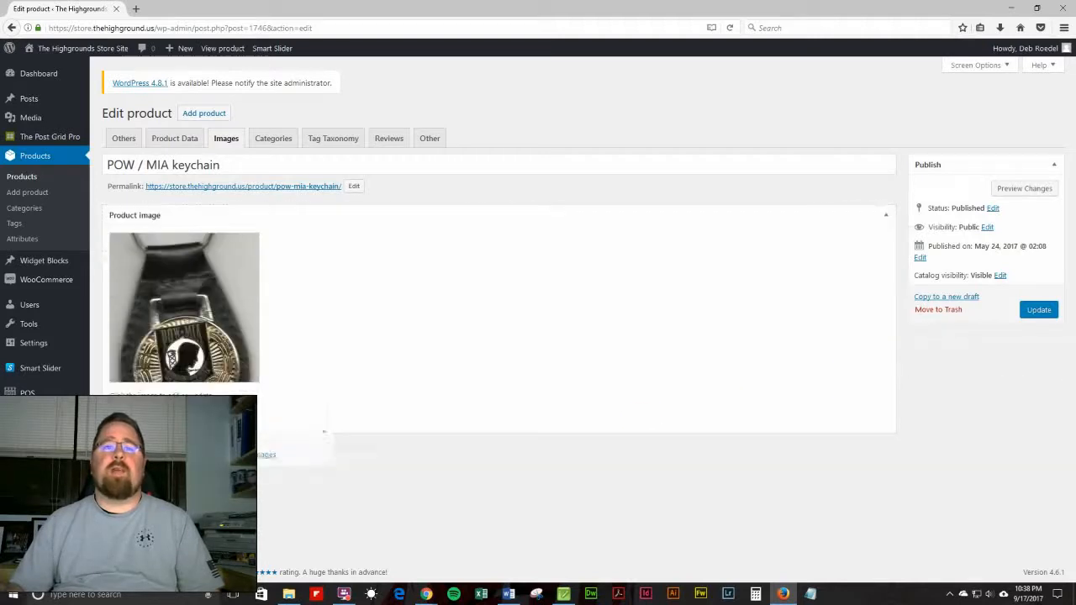
left_click_drag(324, 432, 320, 438)
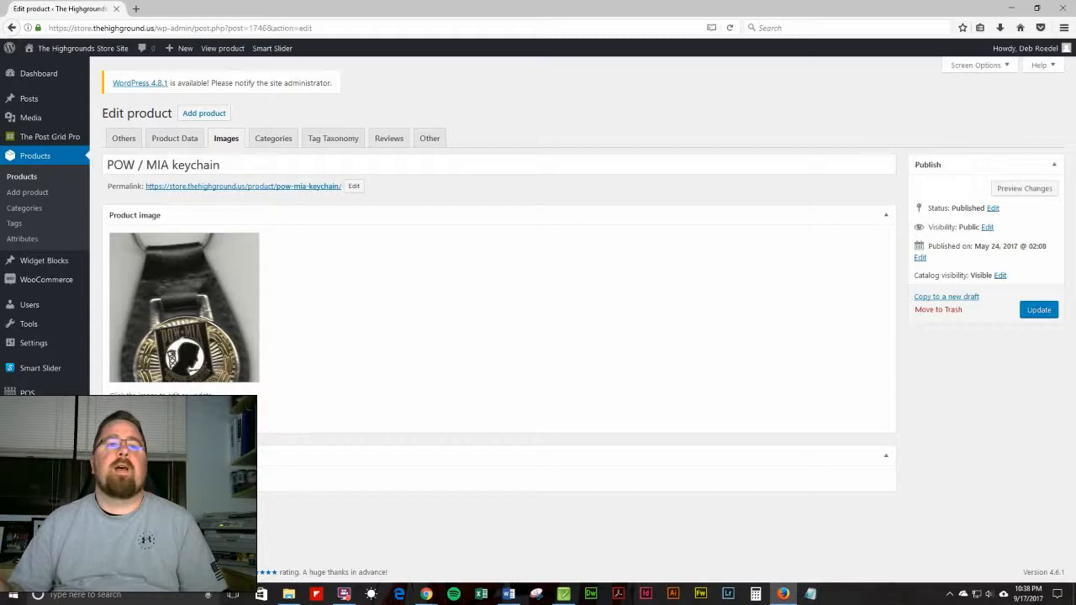
Add the POW/MIA ribbon, eagle and star images from the Media Library to the product gallery and update the product.
left_click(157, 479)
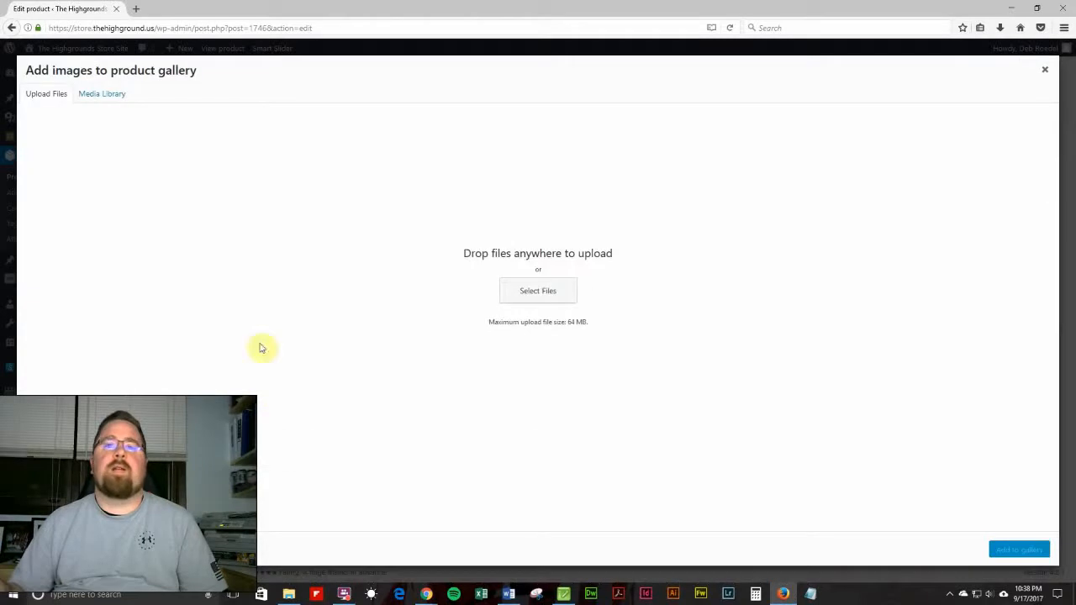
left_click(98, 95)
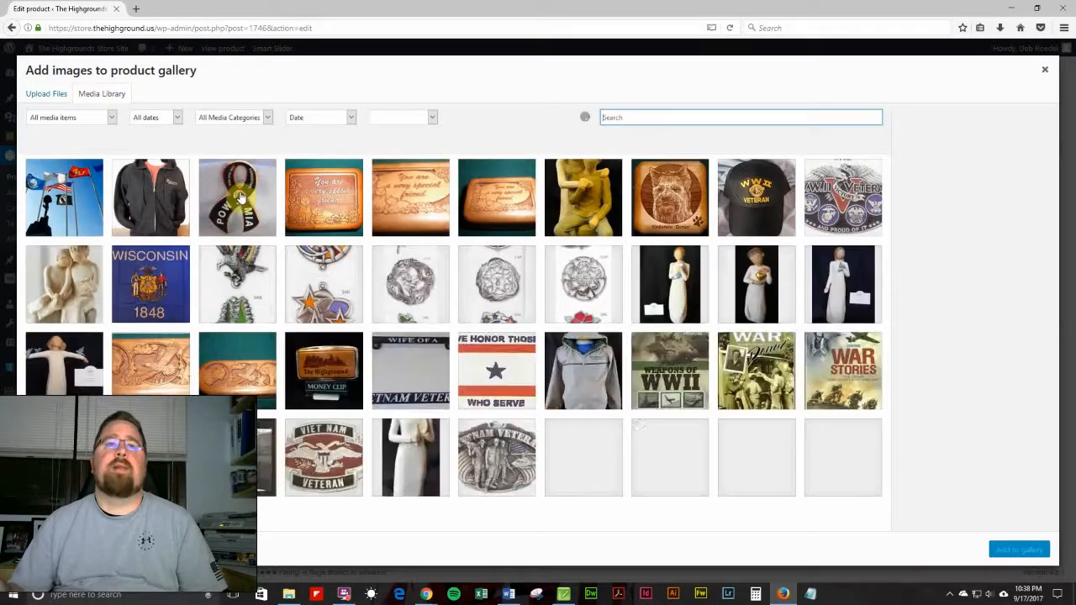
left_click(240, 197)
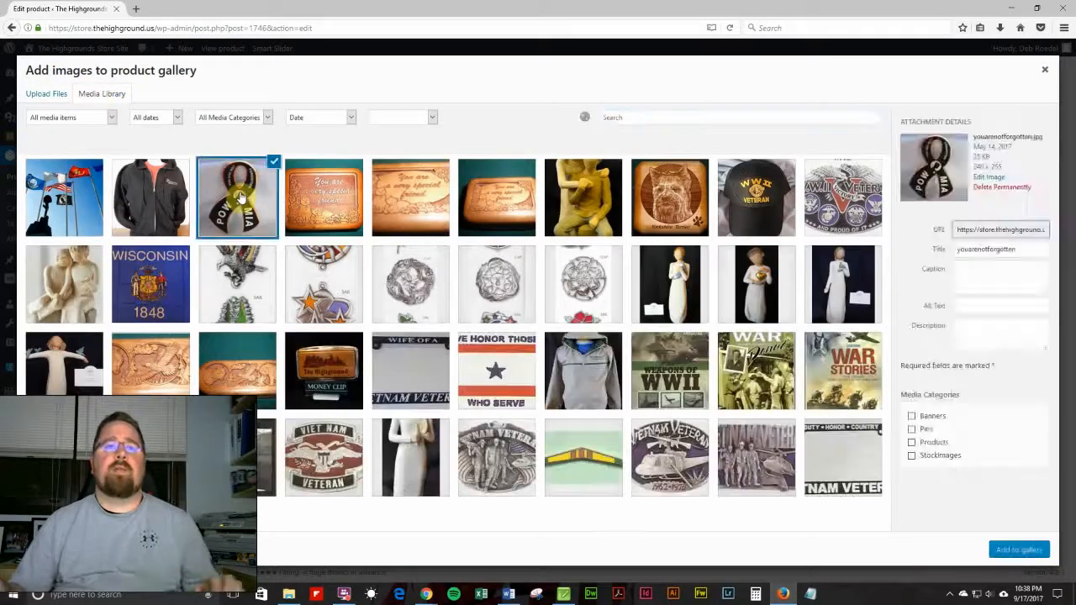
left_click(240, 269)
left_click(317, 267)
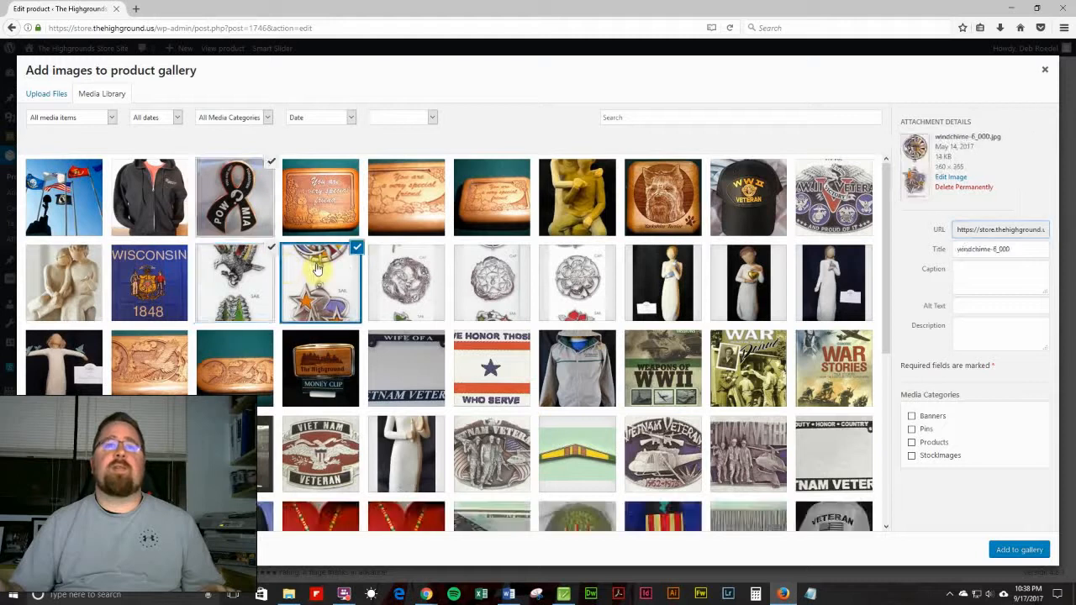
left_click(1020, 550)
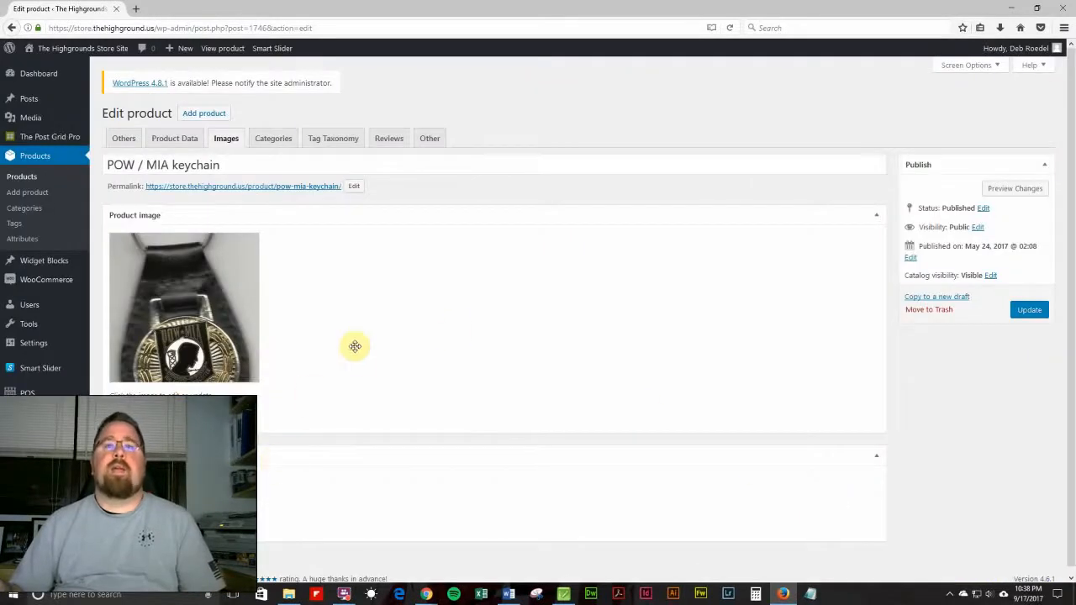
left_click(1031, 312)
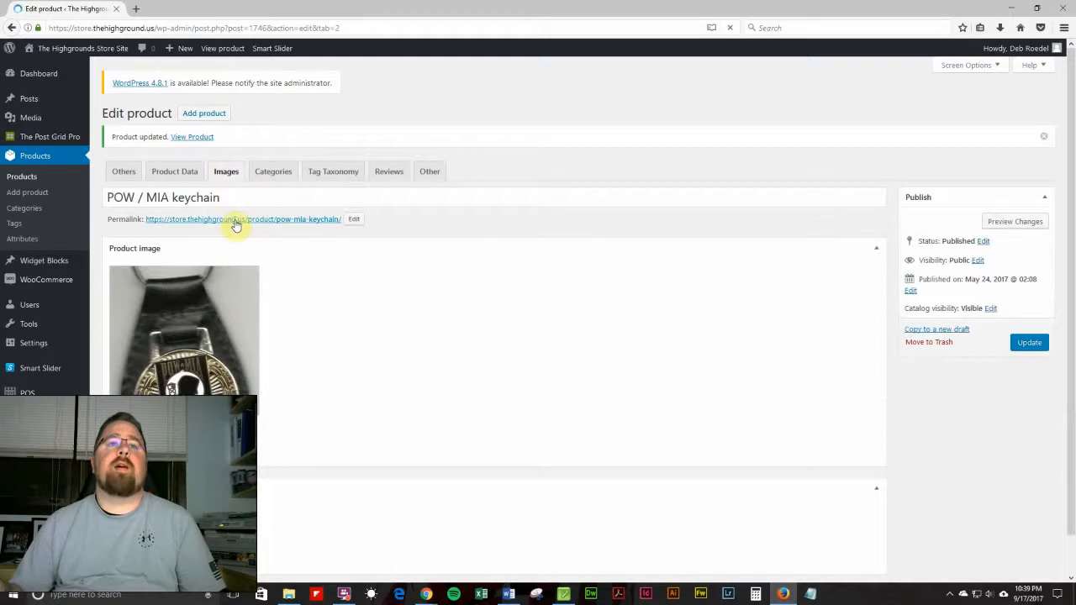
Open the product's permalink in a new tab and browse the gallery thumbnails on the live product page.
right_click(236, 224)
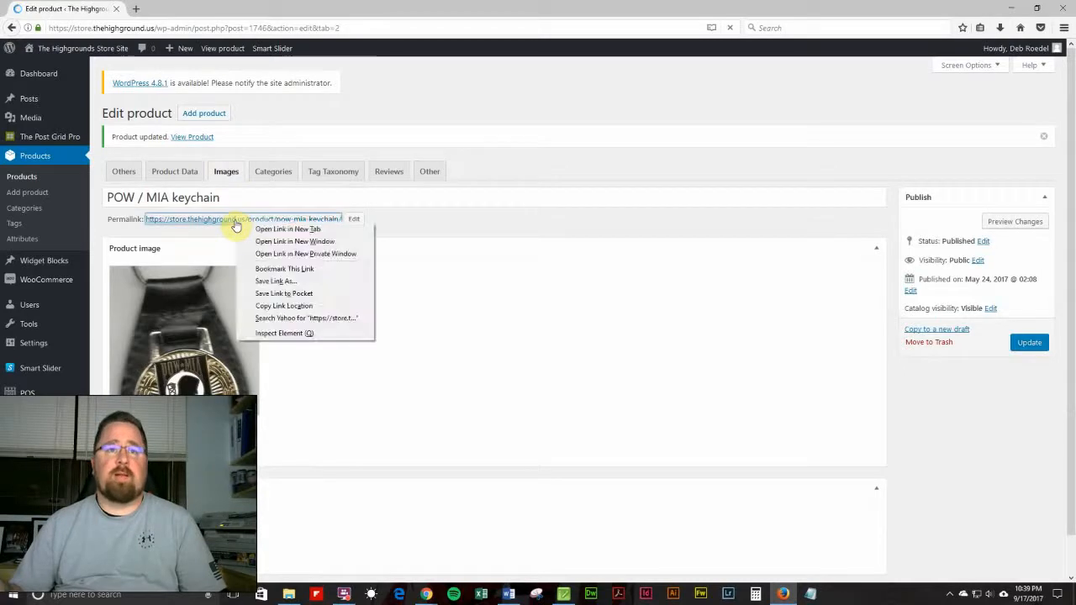
left_click(260, 232)
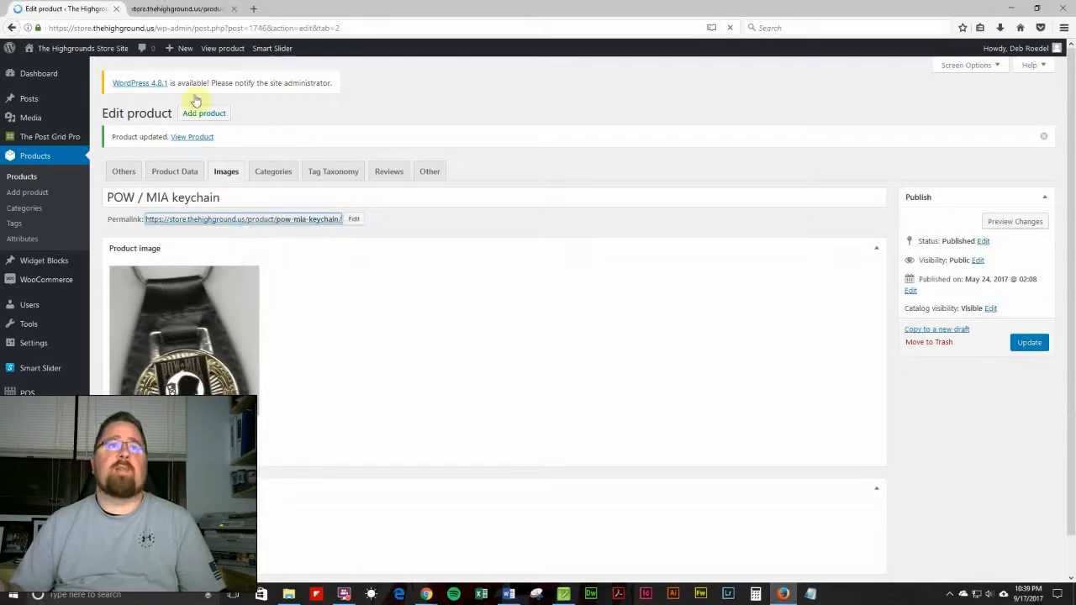
left_click(186, 9)
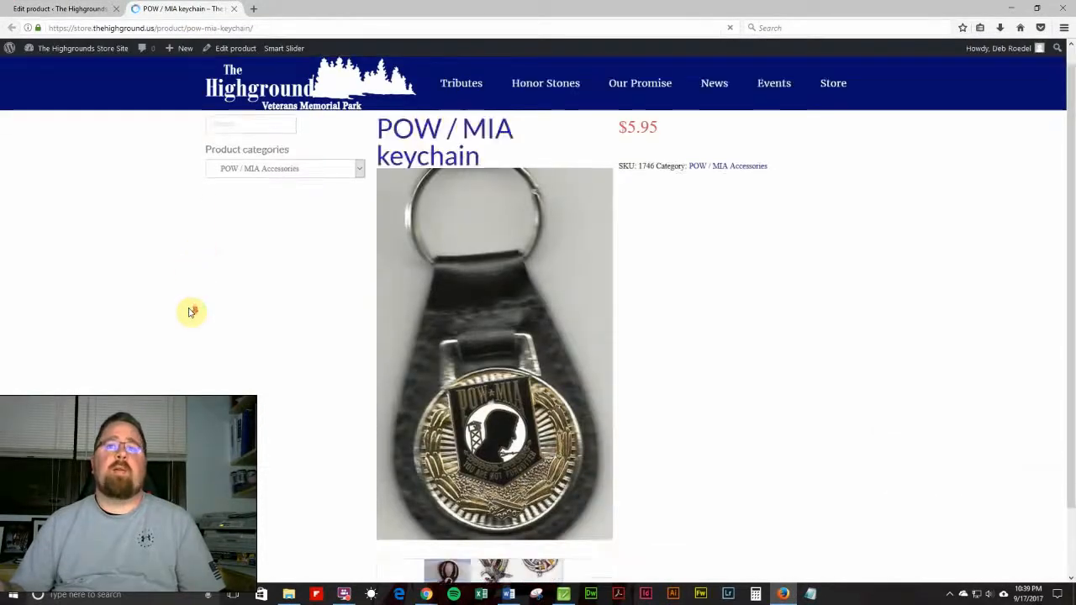
scroll(192, 312, "down", 2)
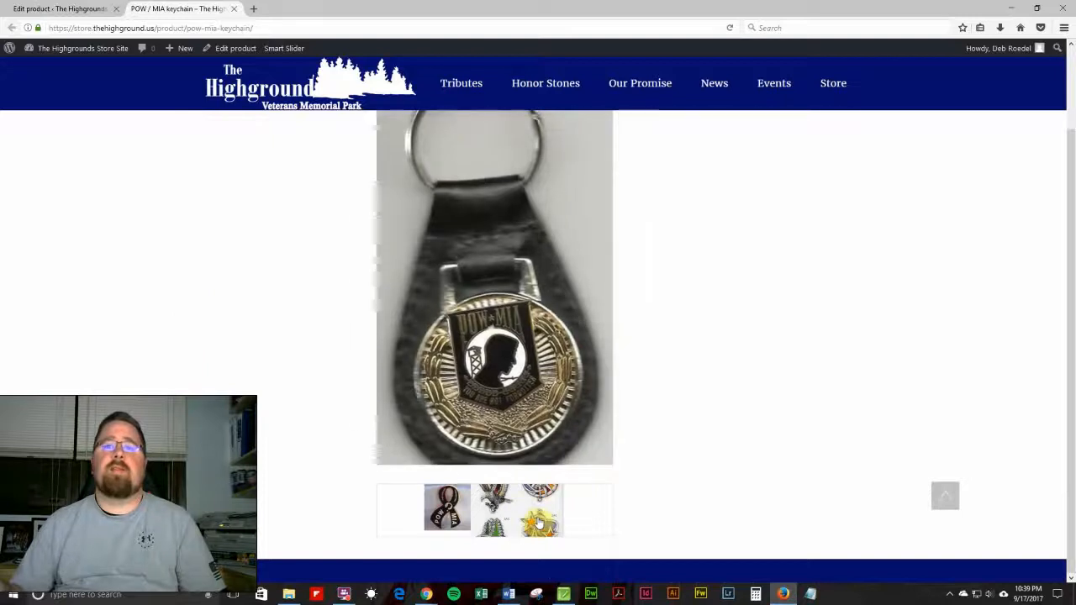
left_click(446, 517)
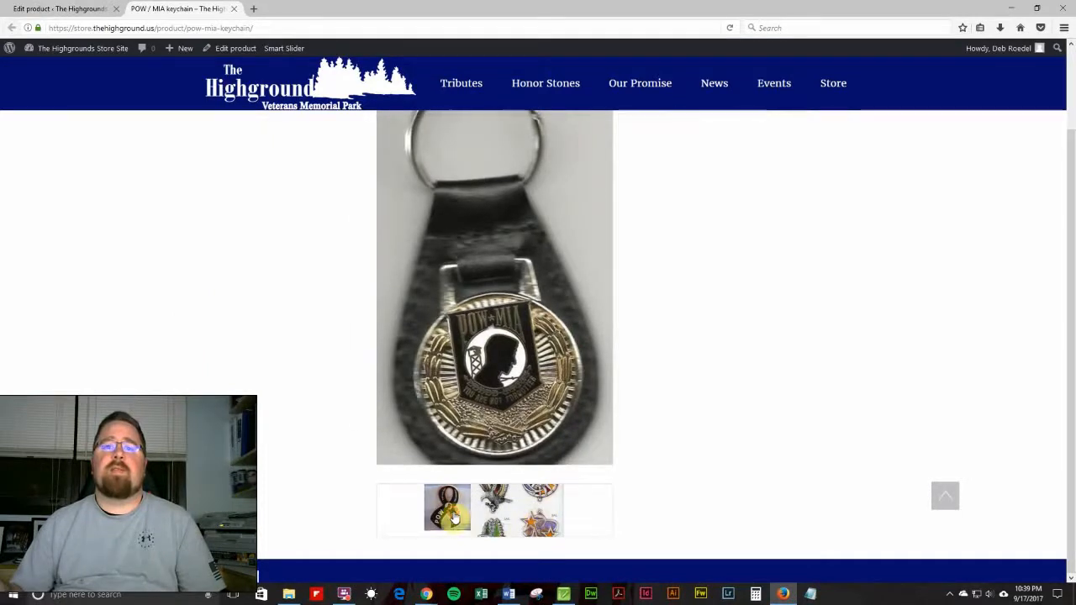
left_click(509, 467)
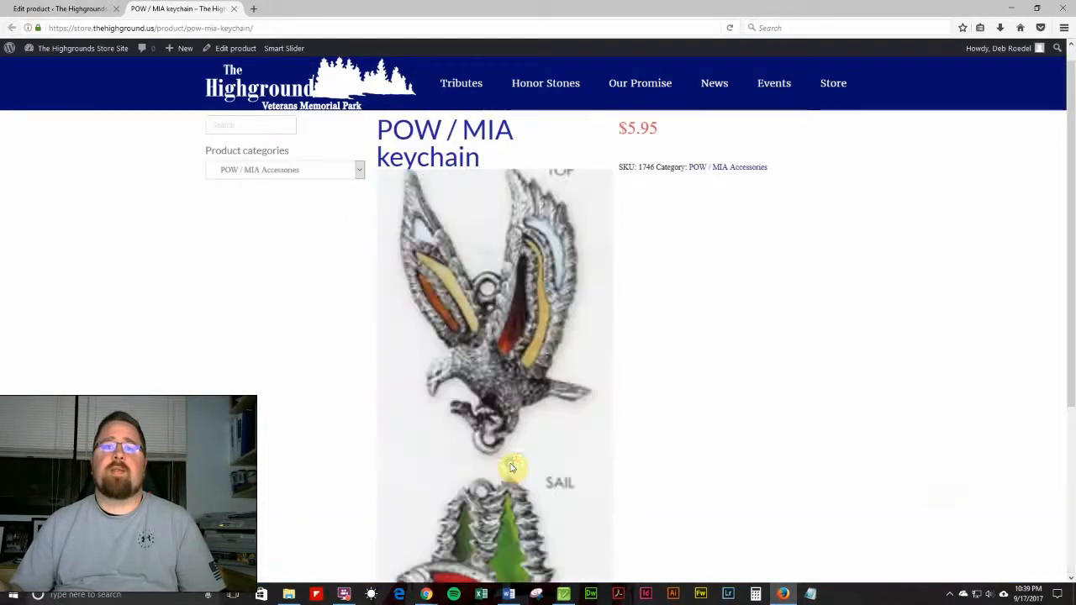
scroll(511, 467, "down", 5)
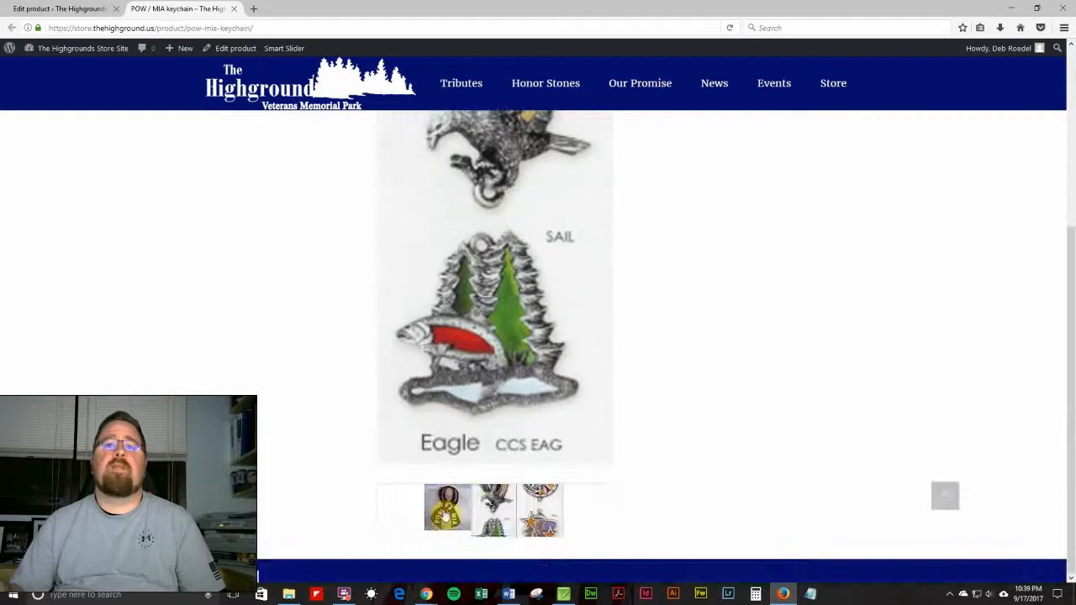
left_click(446, 507)
scroll(446, 504, "up", 2)
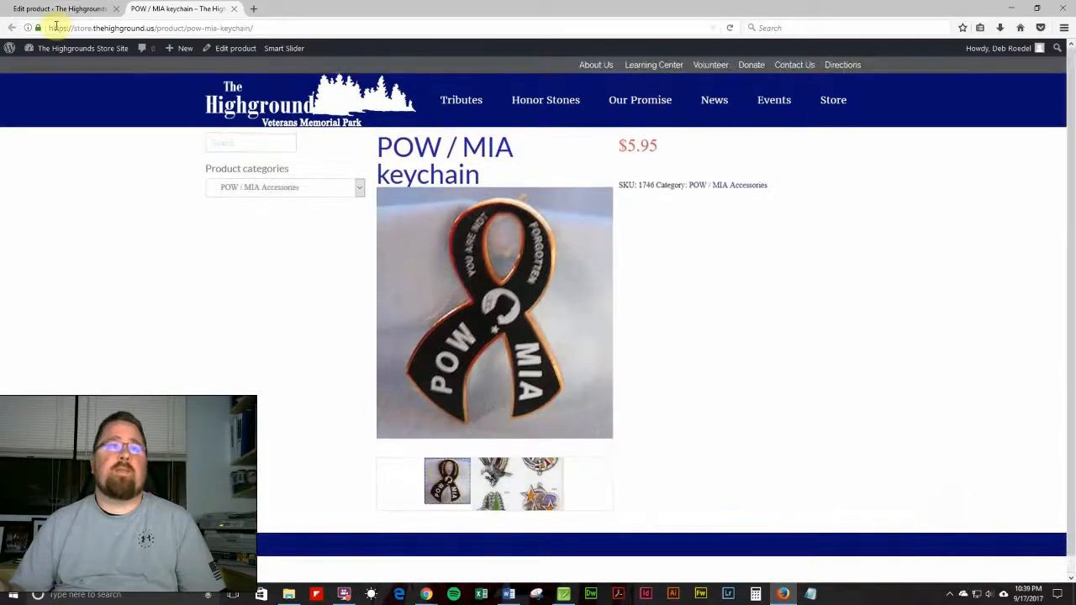
Return to the product editor, open the Categories tab and tick the POW/MIA parent category.
left_click(77, 10)
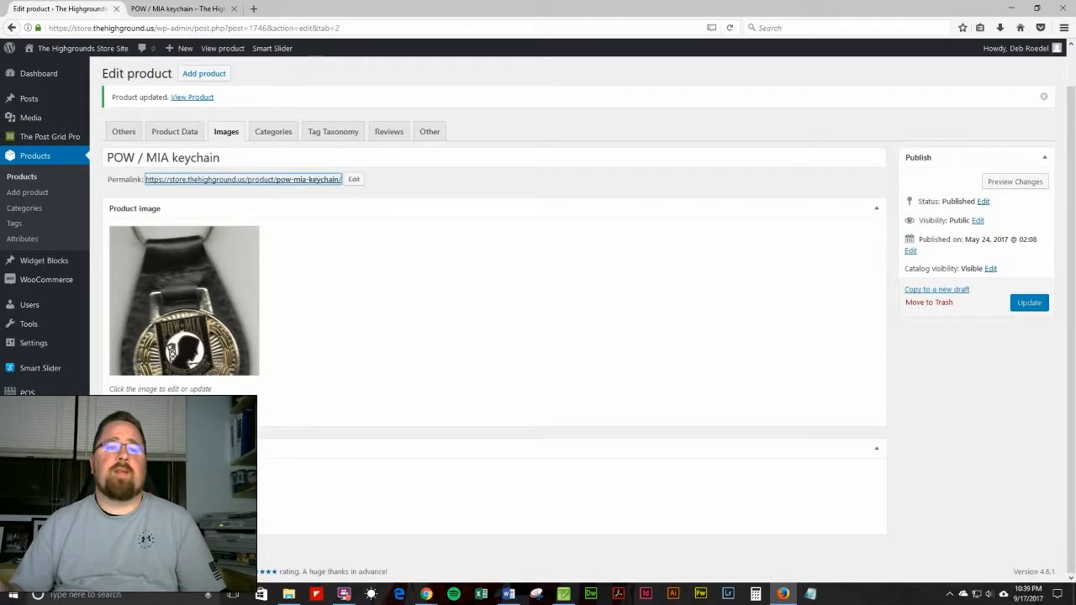
left_click(152, 465)
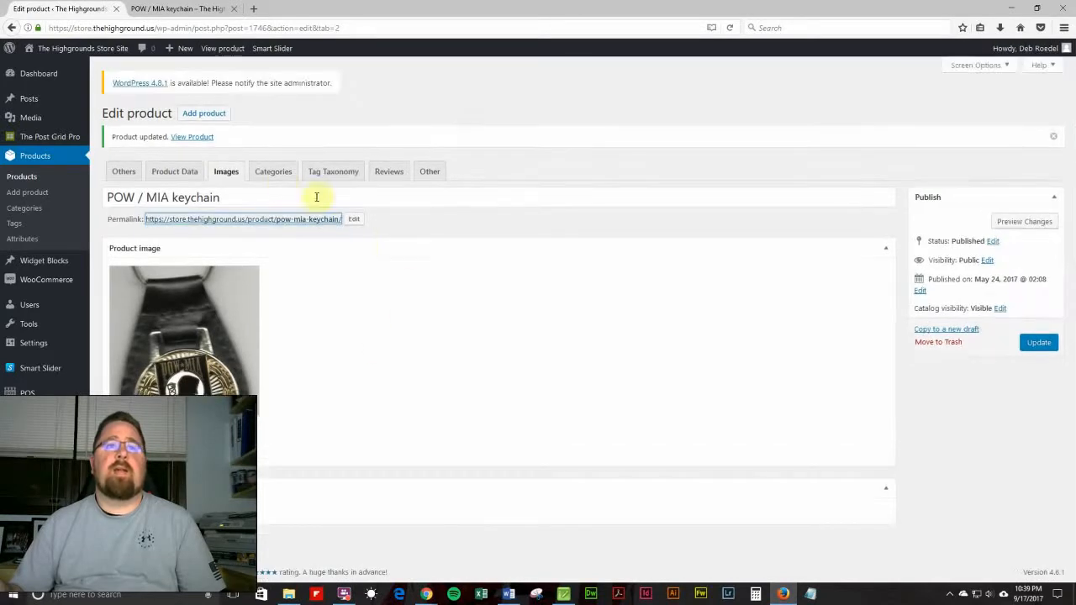
left_click(278, 179)
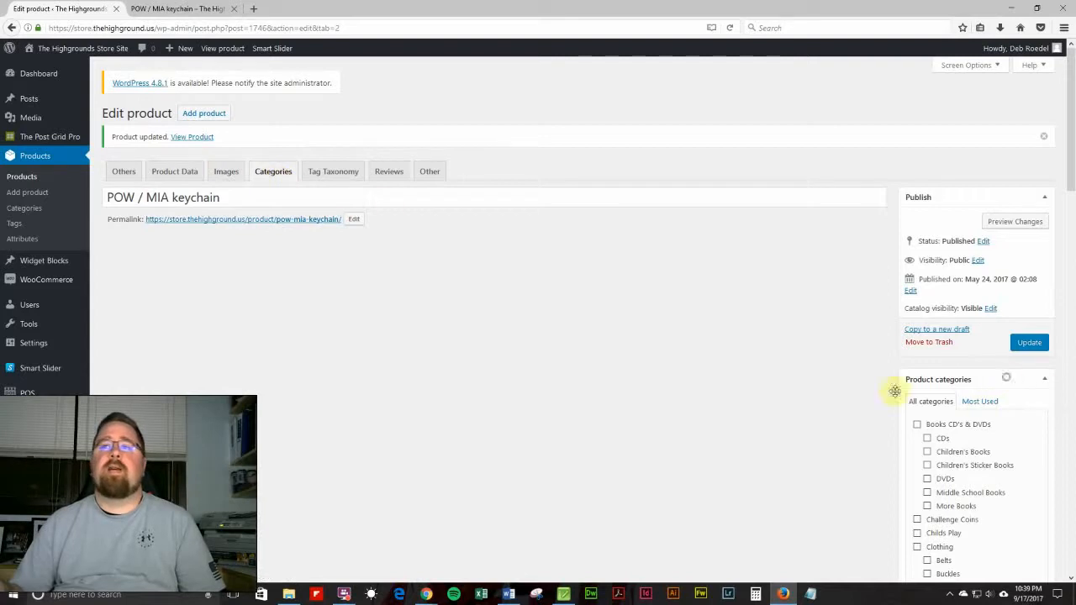
left_click_drag(335, 242, 362, 187)
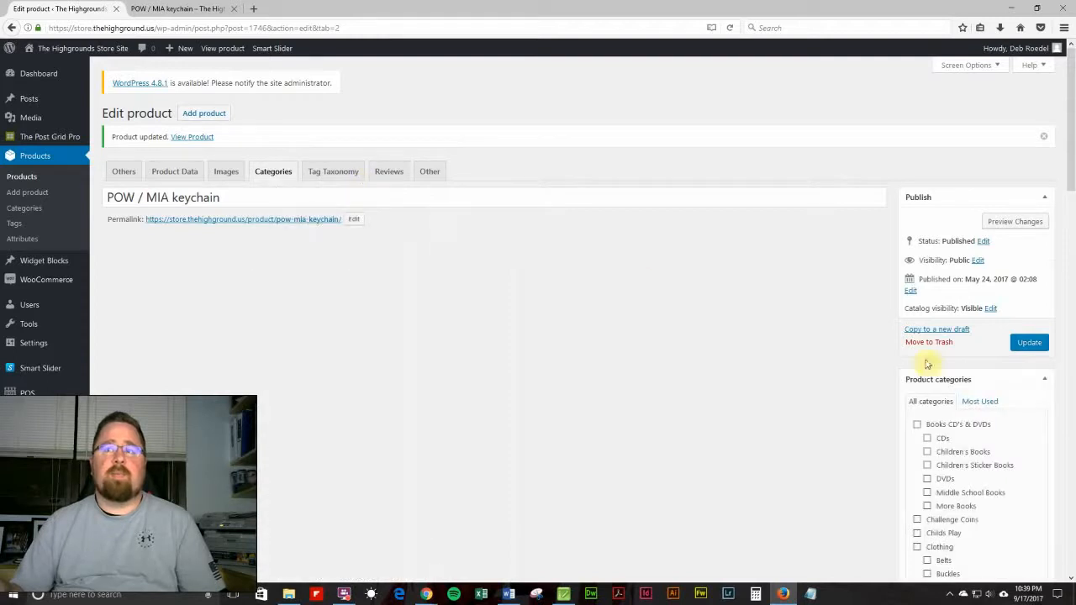
scroll(820, 438, "down", 3)
scroll(800, 445, "up", 3)
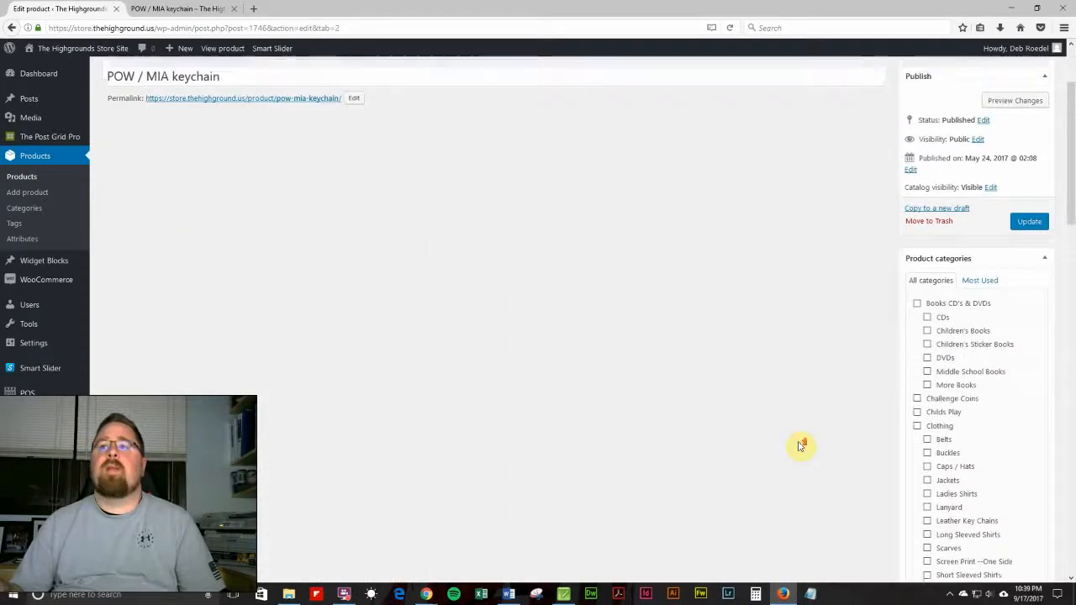
scroll(802, 445, "down", 3)
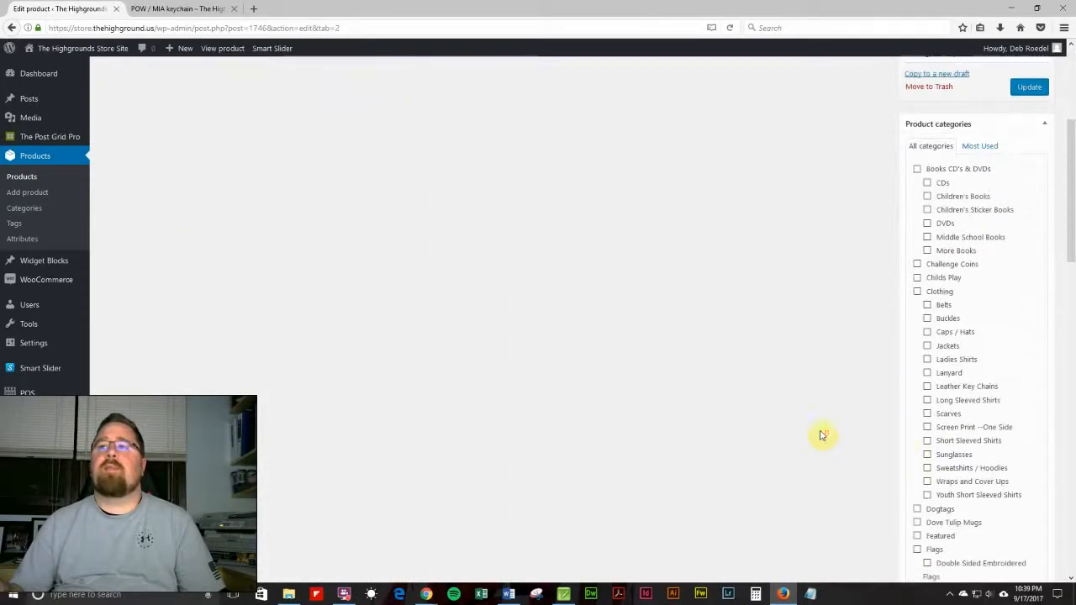
scroll(942, 349, "down", 10)
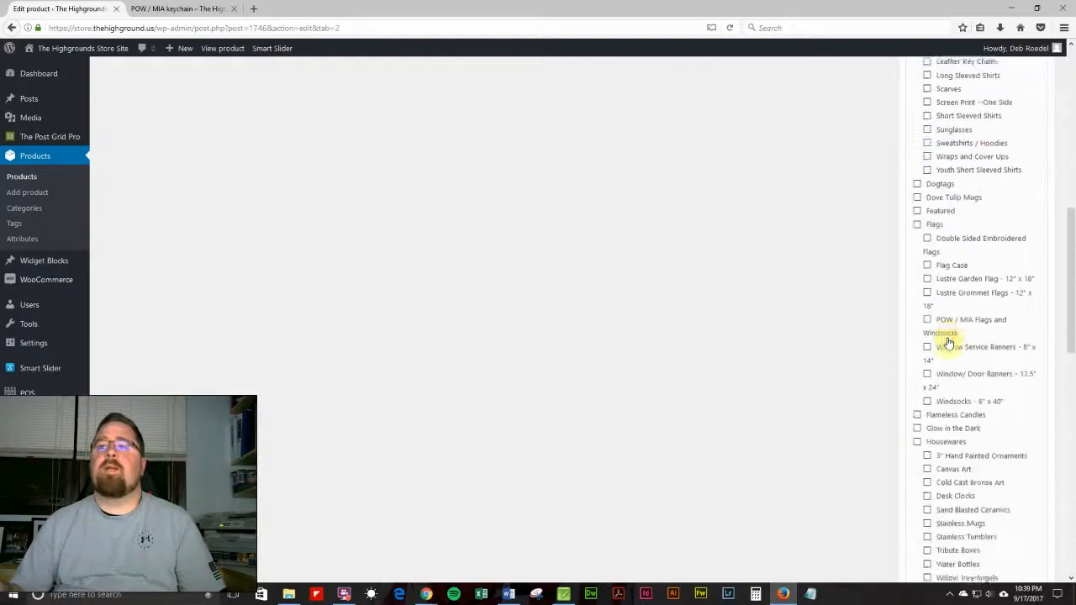
scroll(948, 342, "down", 12)
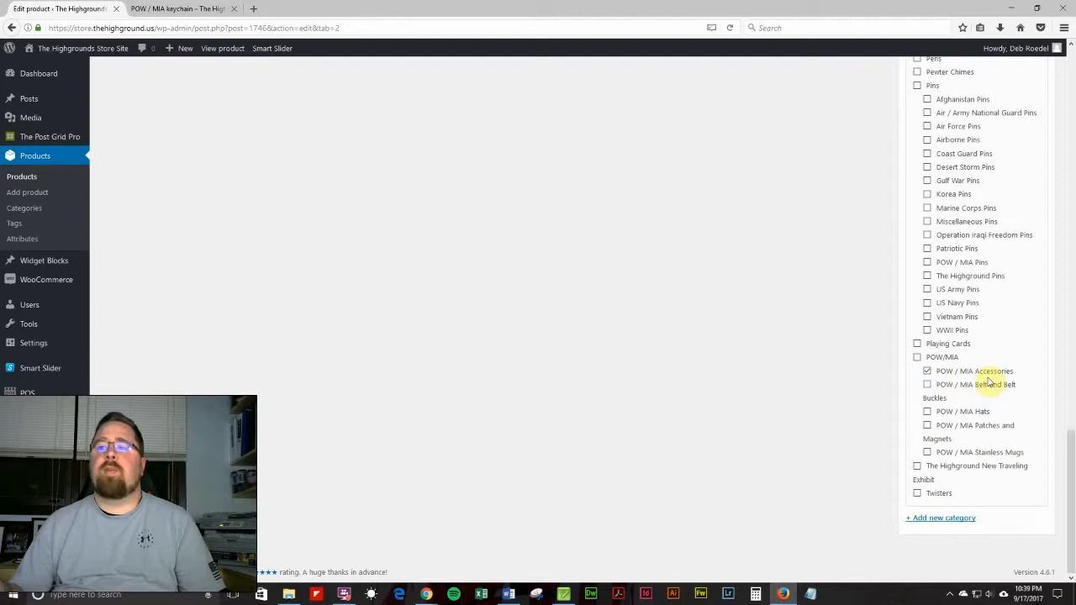
left_click(916, 360)
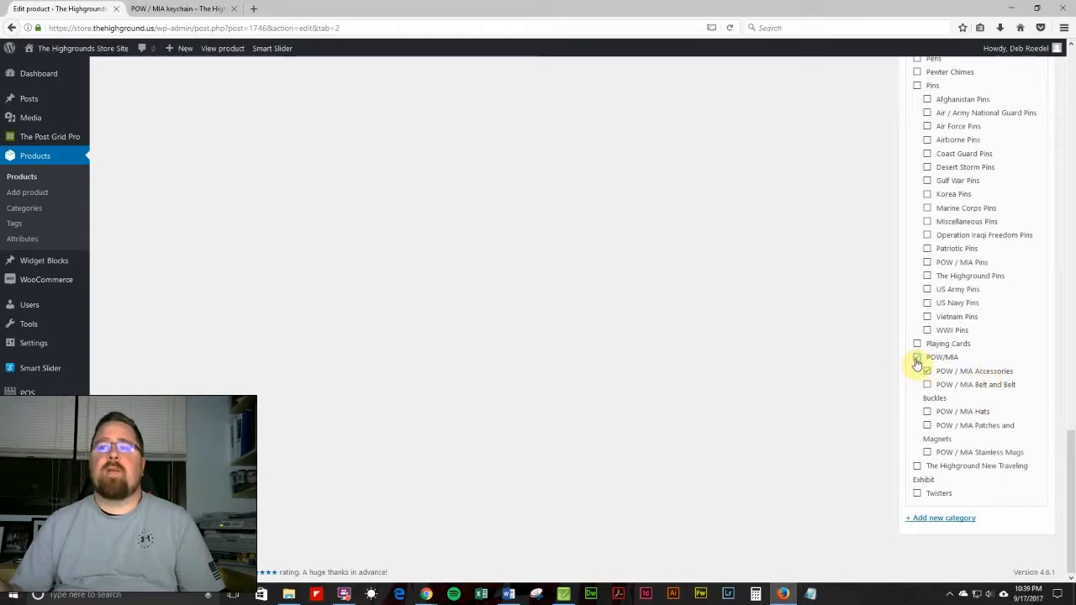
scroll(765, 399, "up", 3)
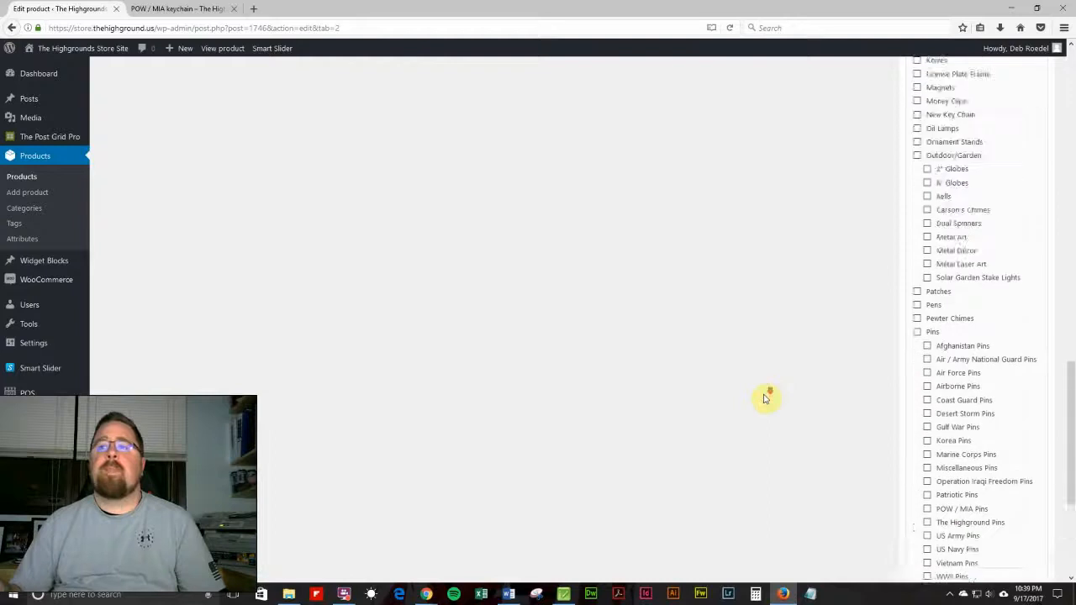
Scroll through the product category list and update the product with the POW/MIA category selection.
scroll(768, 396, "down", 3)
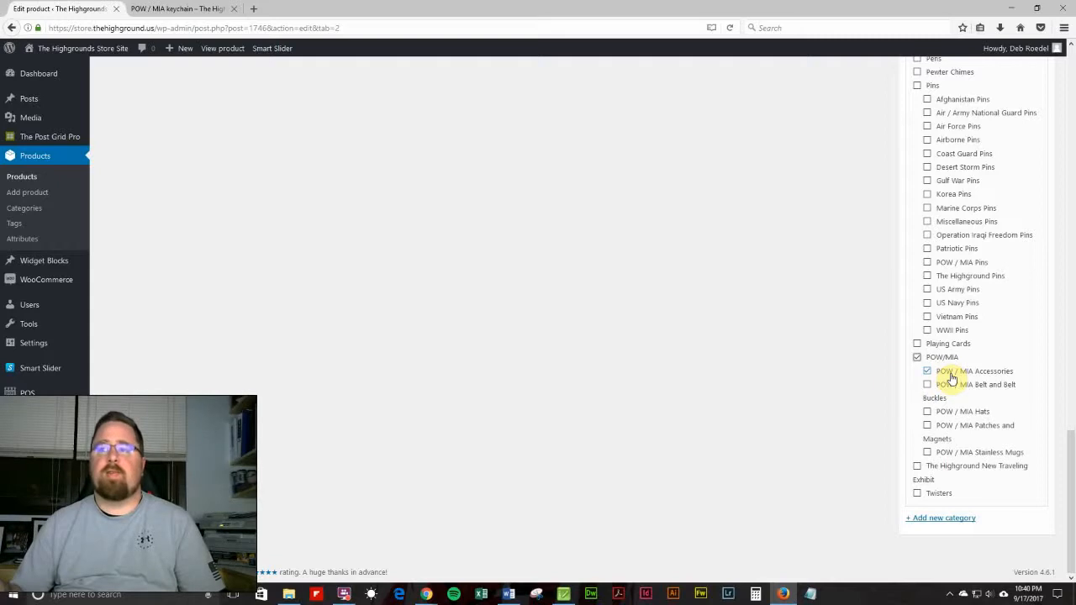
scroll(798, 408, "up", 7)
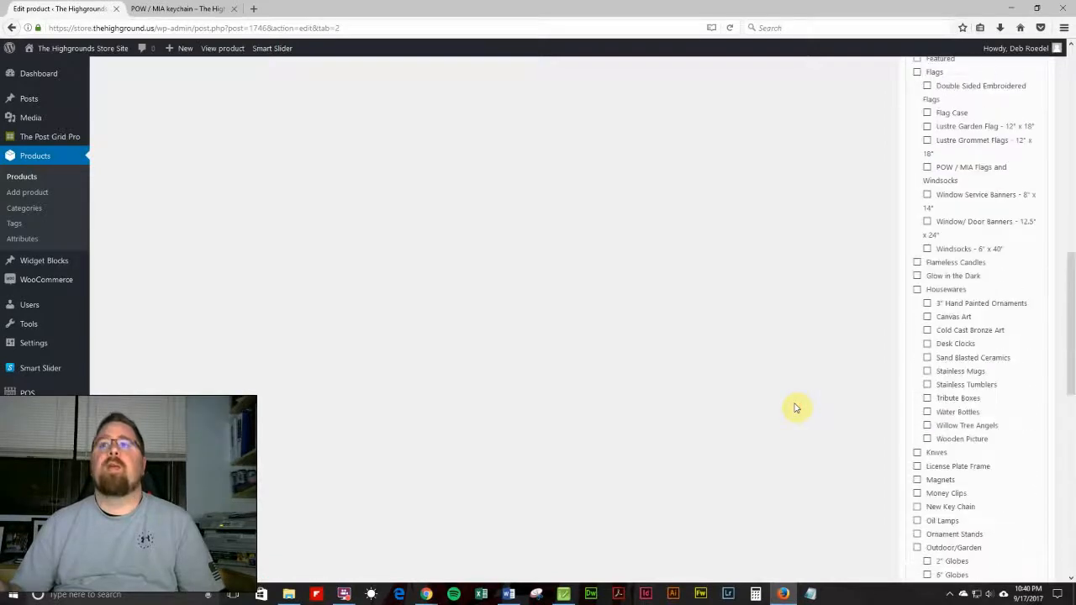
scroll(797, 407, "down", 3)
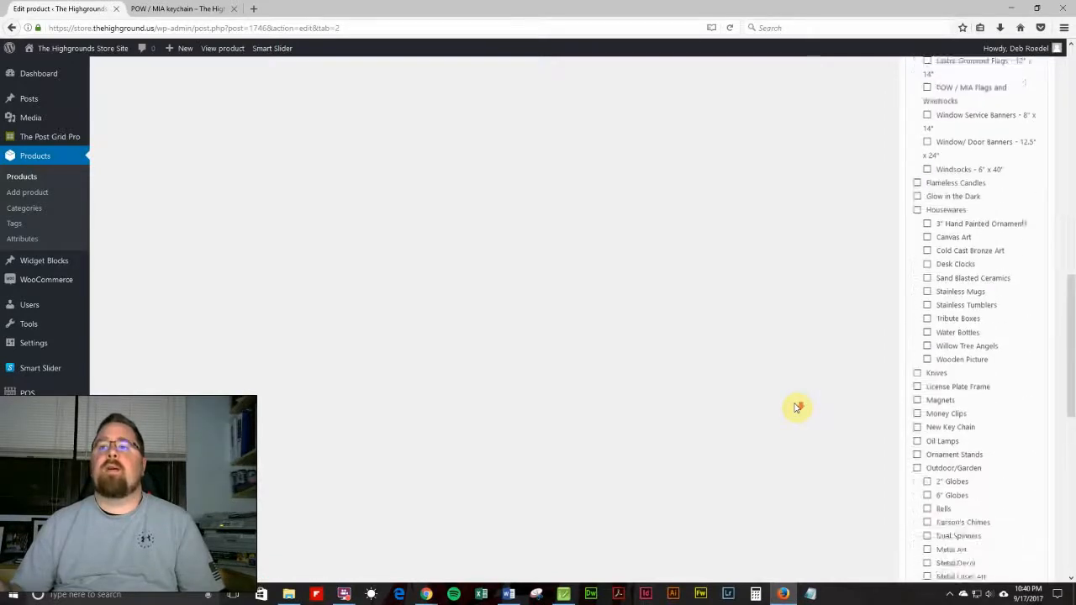
scroll(797, 408, "up", 3)
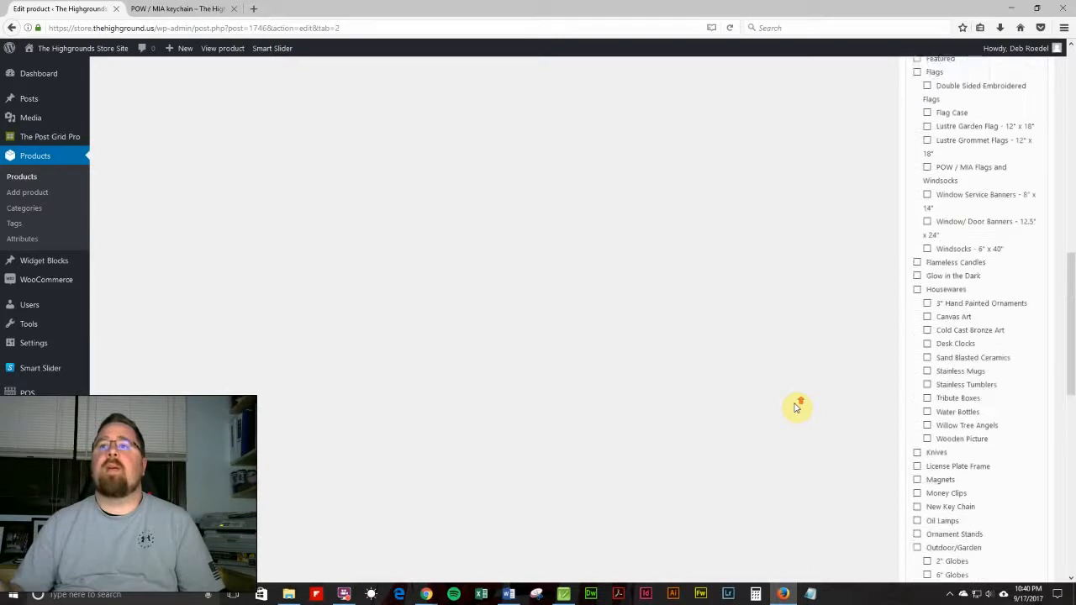
scroll(797, 408, "up", 3)
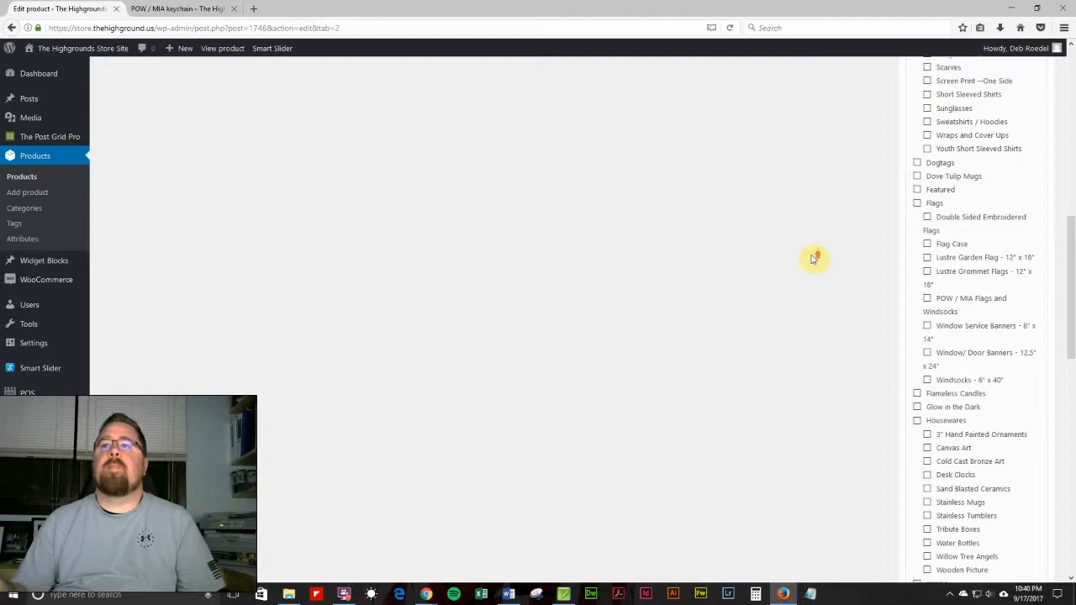
scroll(815, 258, "up", 5)
scroll(815, 257, "up", 5)
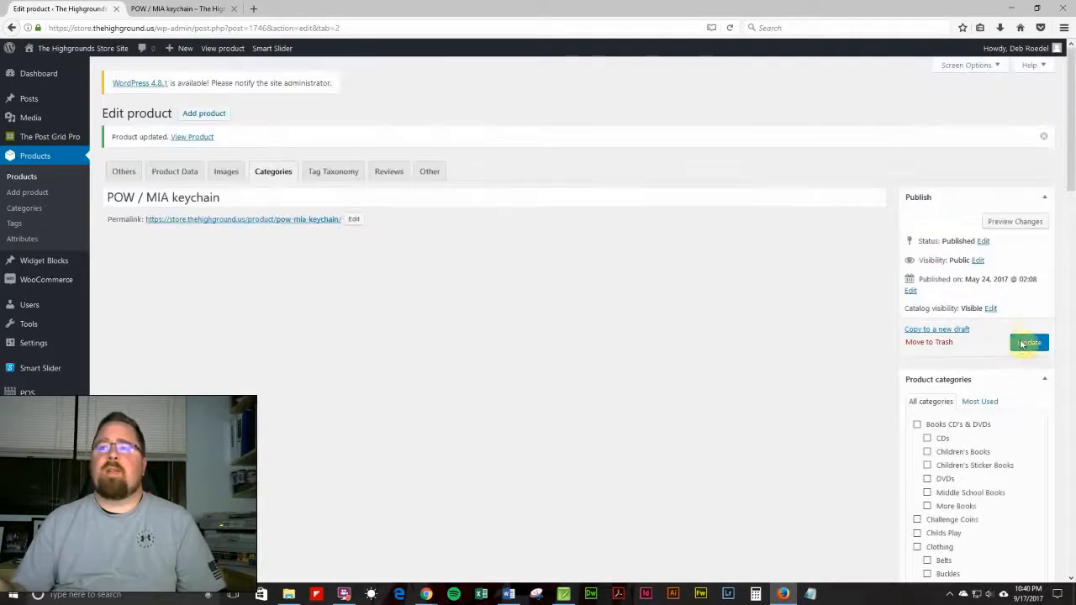
left_click(1028, 345)
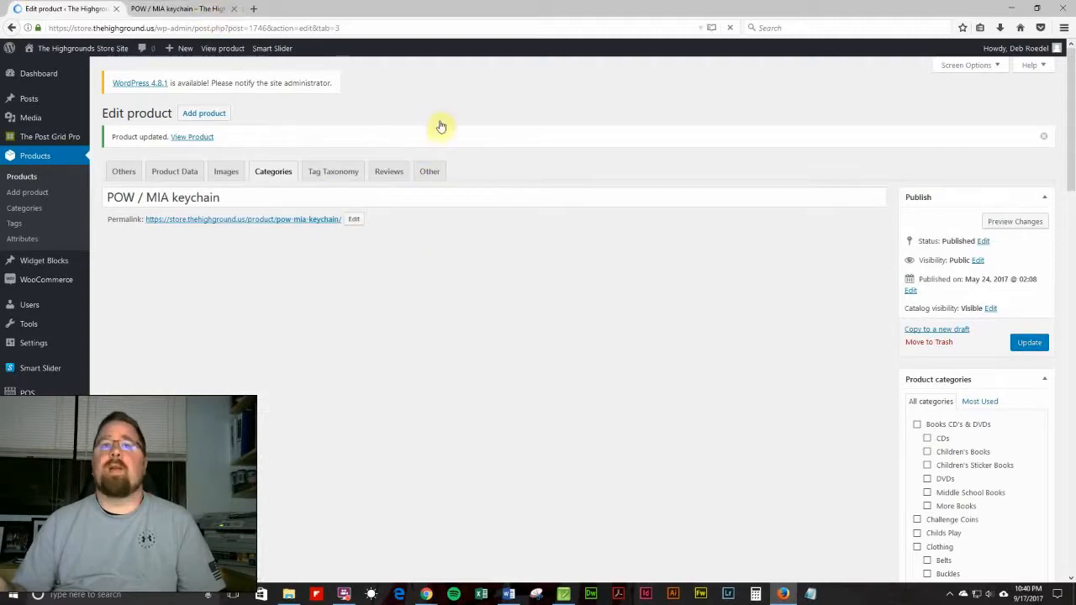
Open the Product Data tab and browse its Inventory, Shipping, Linked Products and Attributes sections.
left_click(186, 172)
left_click(186, 173)
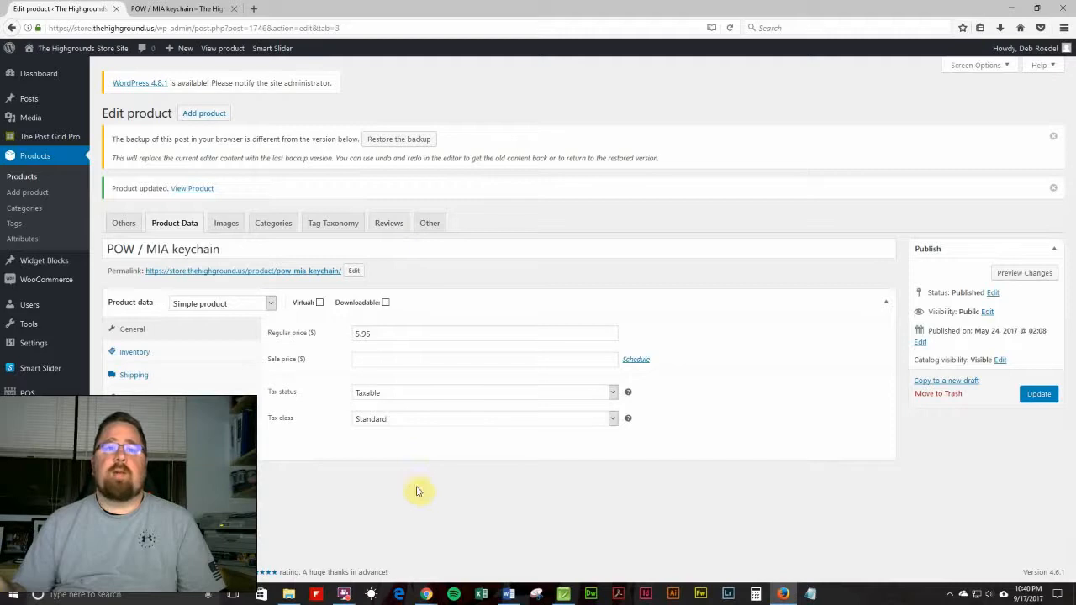
left_click(160, 353)
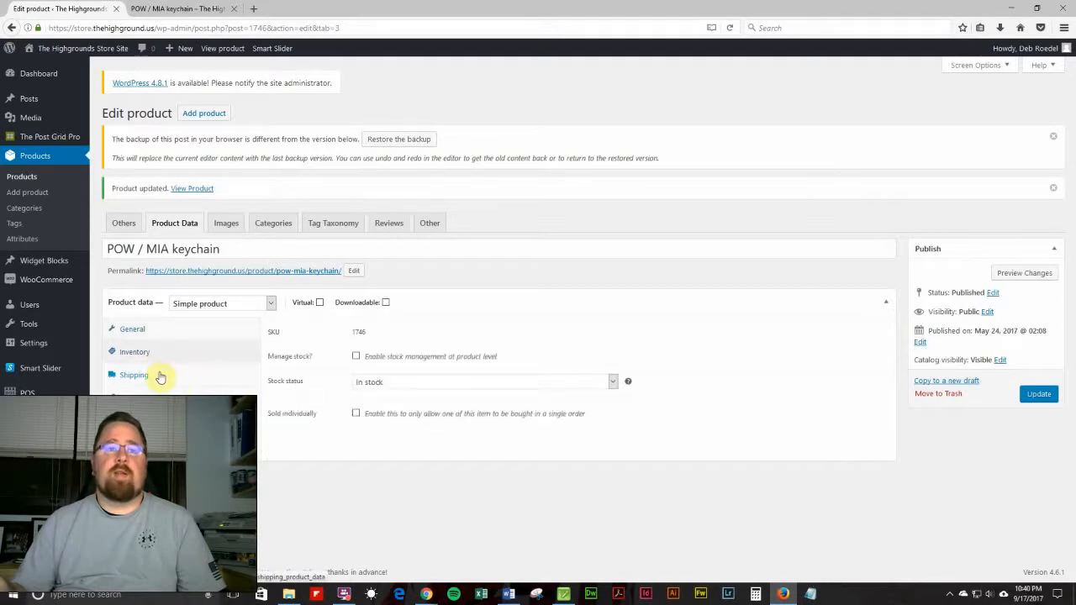
left_click(161, 376)
left_click(147, 398)
left_click(139, 420)
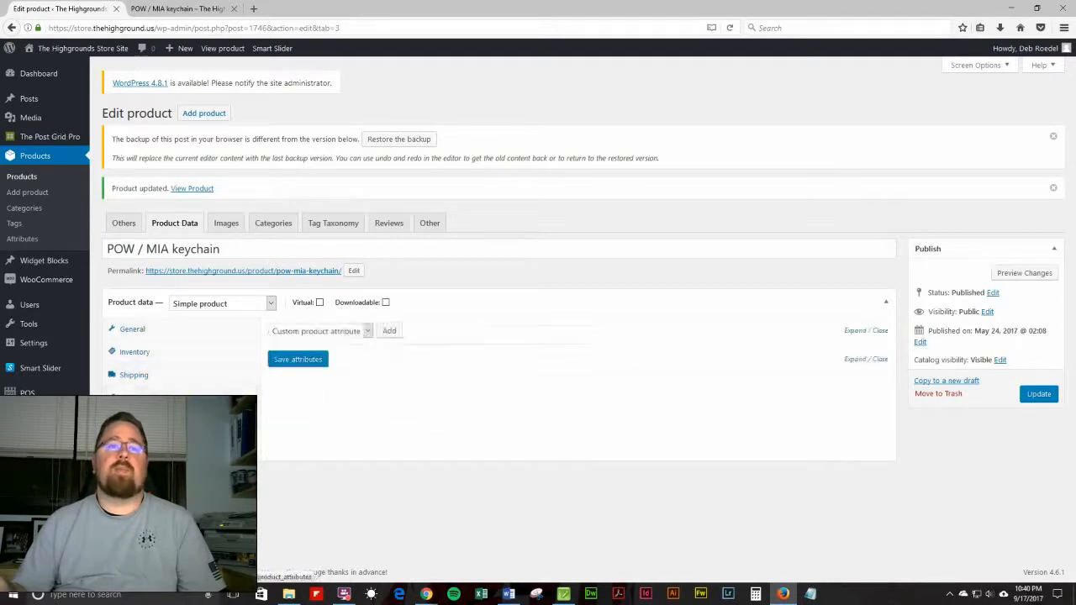
Return to the General product data section and update the product.
left_click(173, 337)
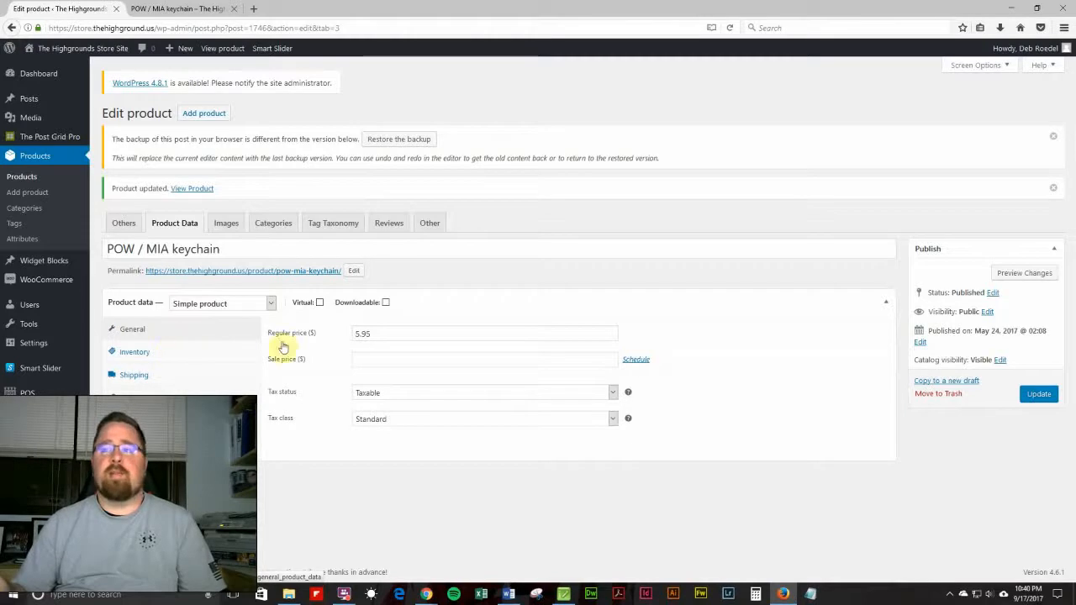
left_click(1043, 395)
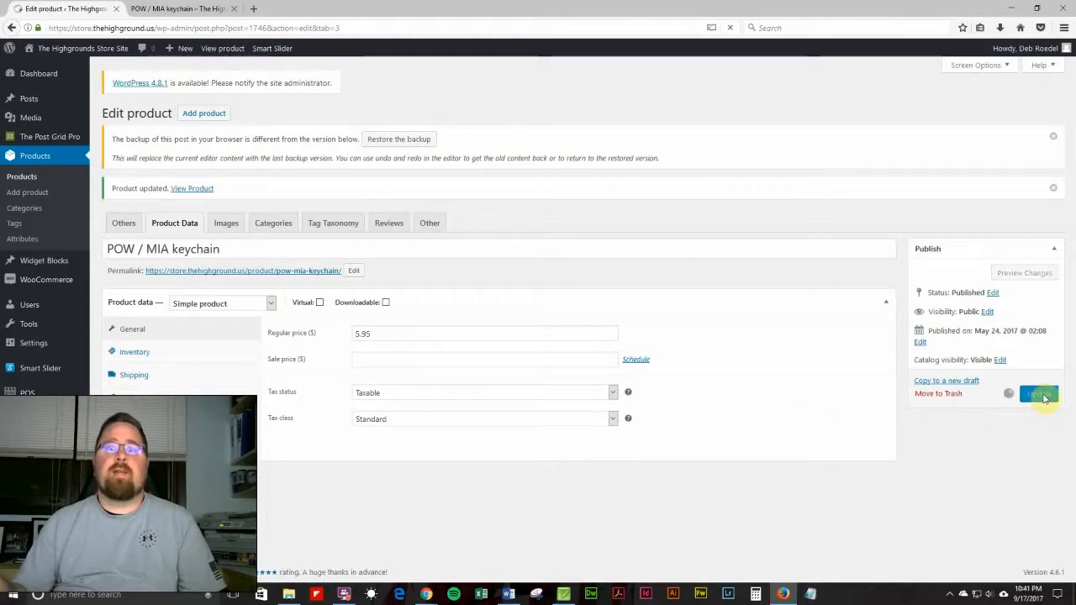